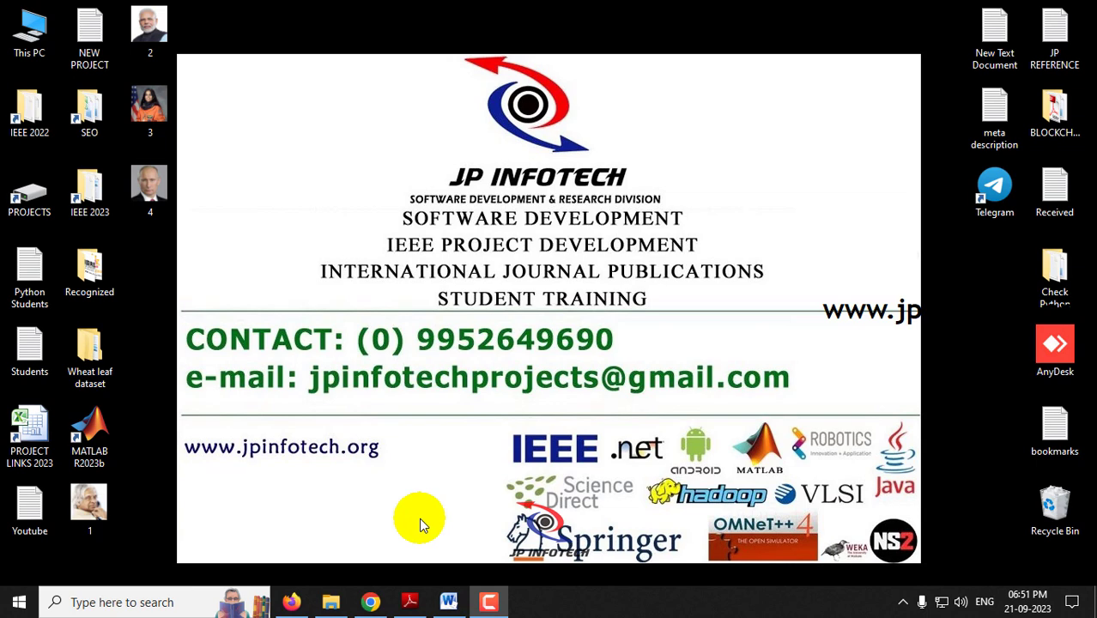
# Step: Bring Google Chrome to the front showing the jpinfotech.org home page
pyautogui.click(370, 602)
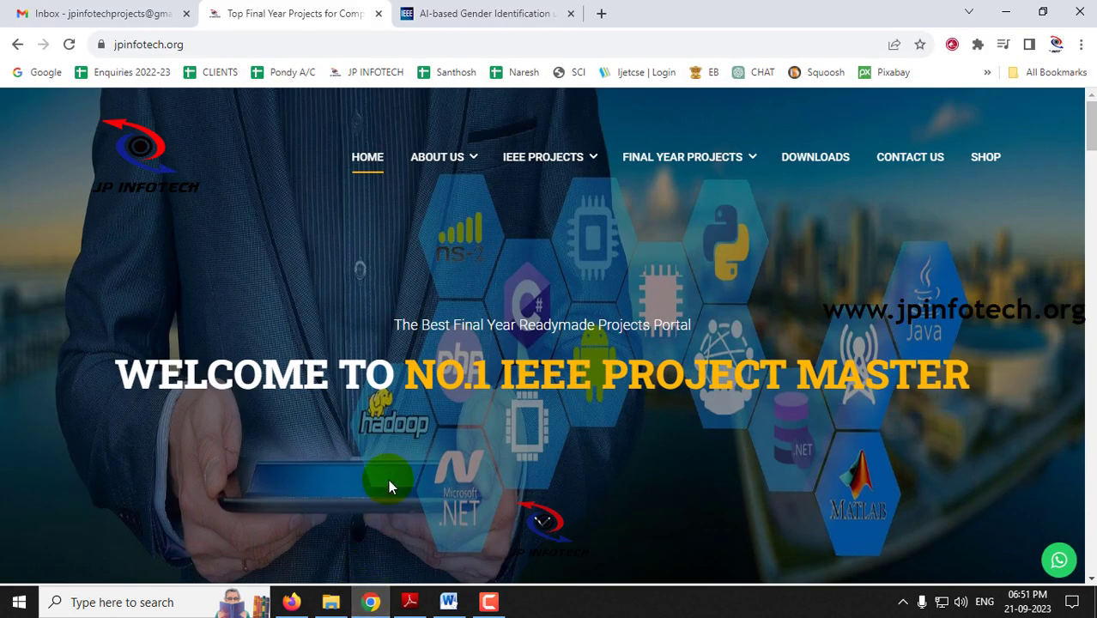
# Step: On the IEEE paper's tab, highlight the conference name in the page trail
pyautogui.click(491, 10)
pyautogui.moveTo(34, 247); pyautogui.dragTo(656, 260)
pyautogui.scroll(-7, 603, 343)
pyautogui.moveTo(323, 420); pyautogui.dragTo(274, 391)
# Step: Return to the project portal tab, hide Chrome, and bring up the paper's PDF in Adobe Reader
pyautogui.click(359, 13)
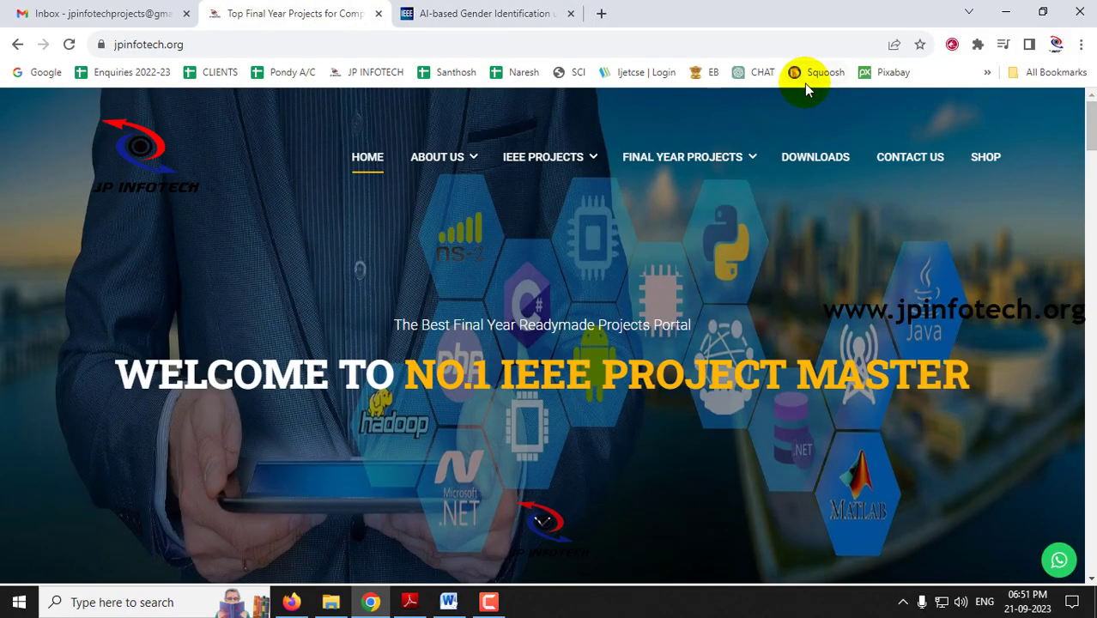
pyautogui.press('super+d')
pyautogui.click(408, 603)
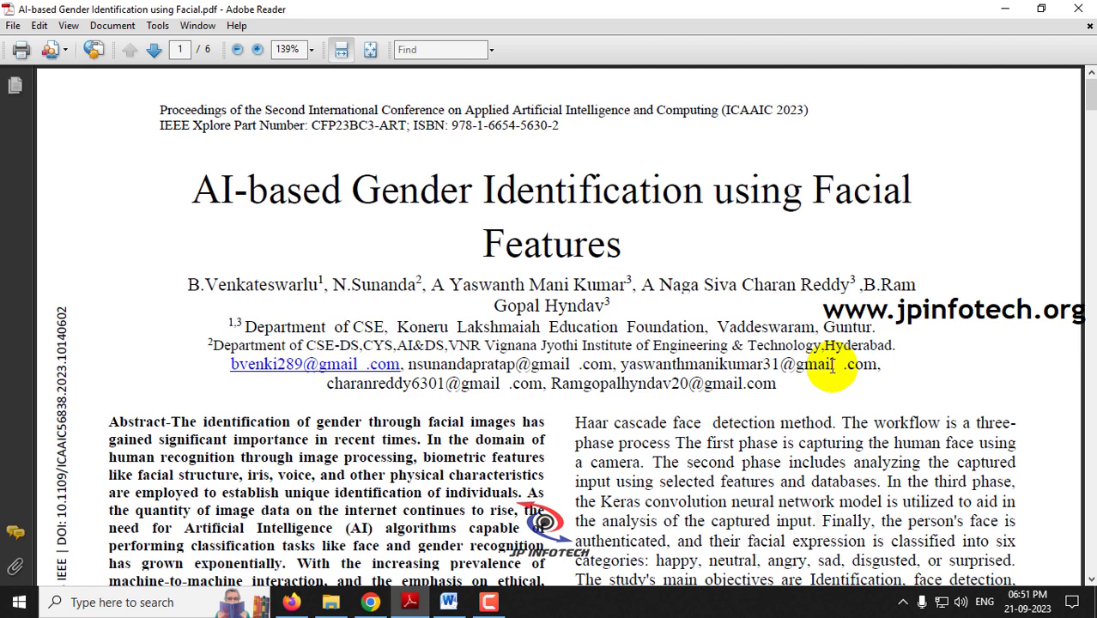
# Step: Highlight 'Viola-Jones face recognition algorithm' in the paper's abstract
pyautogui.scroll(-3, 831, 366)
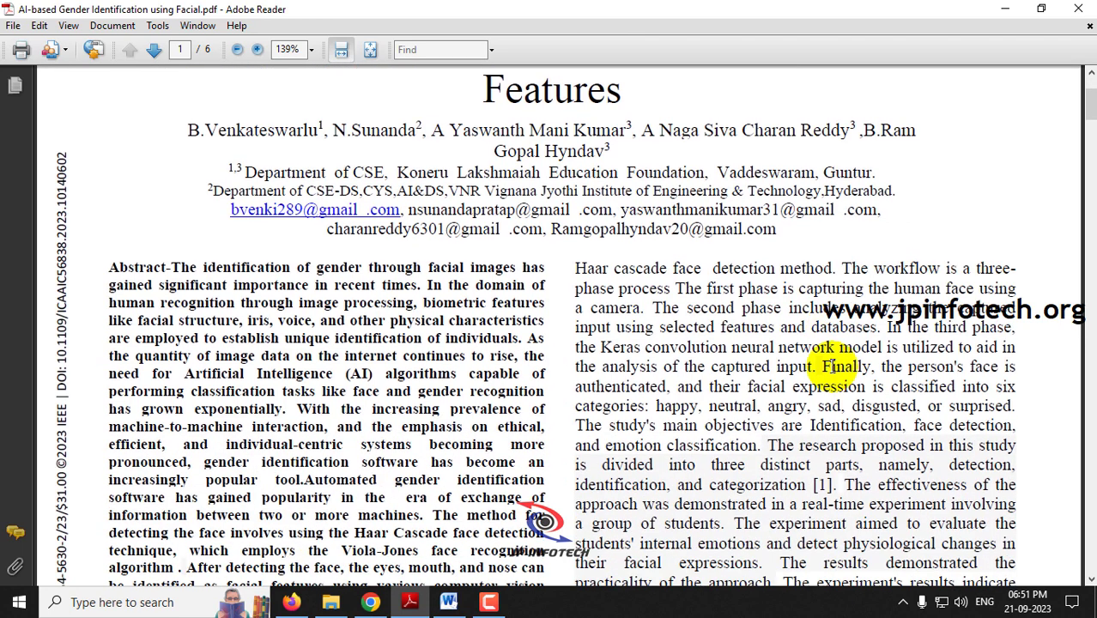
pyautogui.scroll(-1, 832, 366)
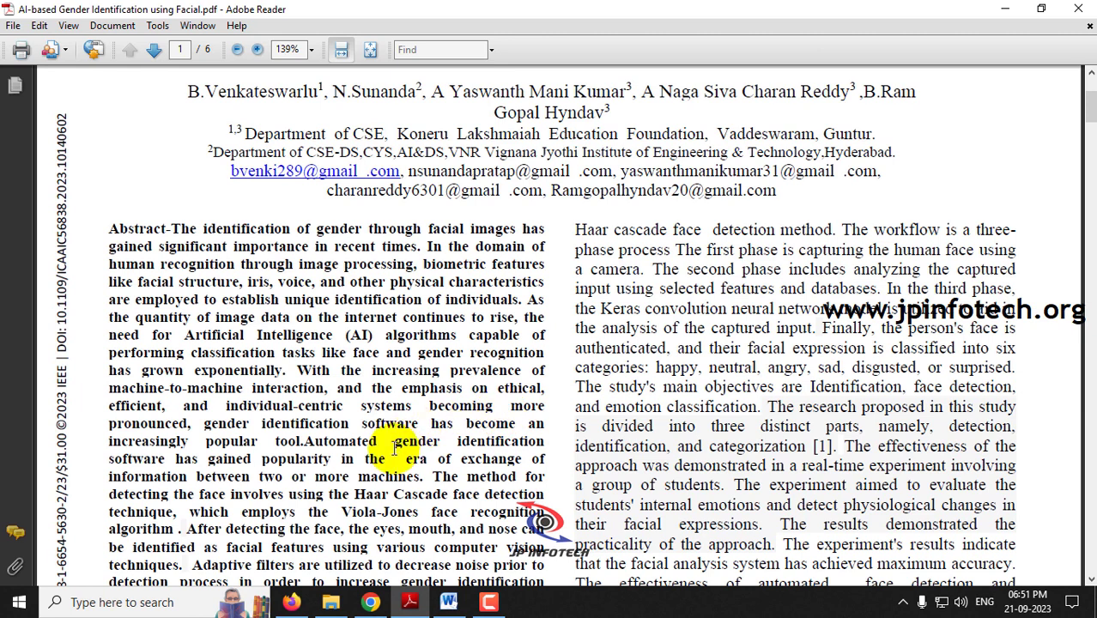
pyautogui.moveTo(342, 512); pyautogui.dragTo(533, 515)
pyautogui.click(163, 519)
pyautogui.keyDown('shift'); pyautogui.click(171, 530); pyautogui.keyUp('shift')
# Step: Skim to the references on page 6, then hide the PDF to show the desktop
pyautogui.scroll(-3, 554, 466)
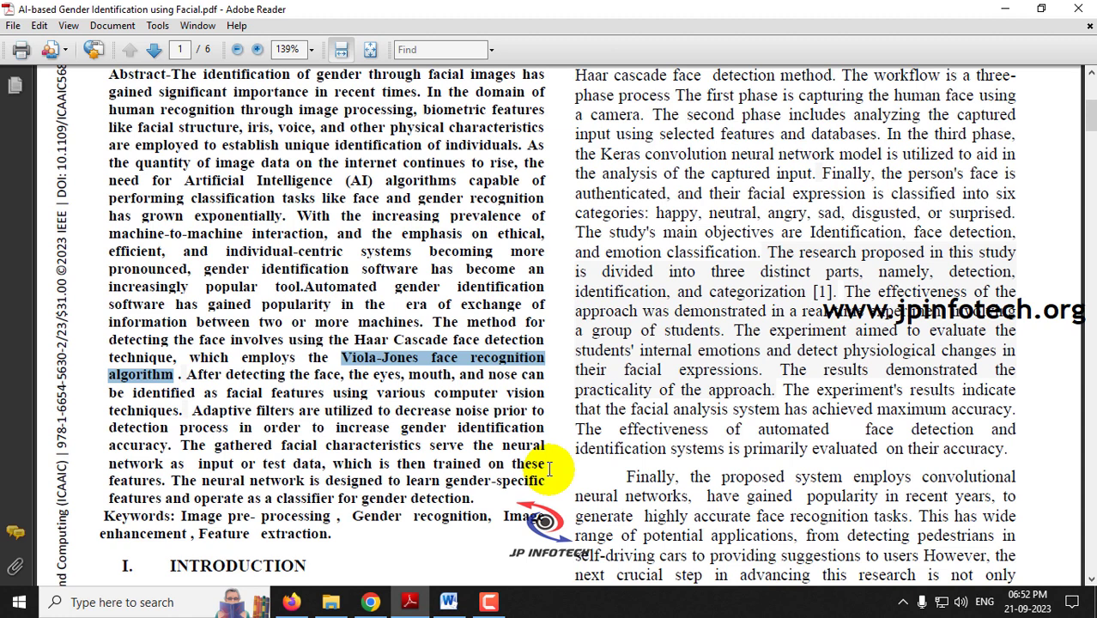
pyautogui.moveTo(1090, 124); pyautogui.dragTo(1090, 90)
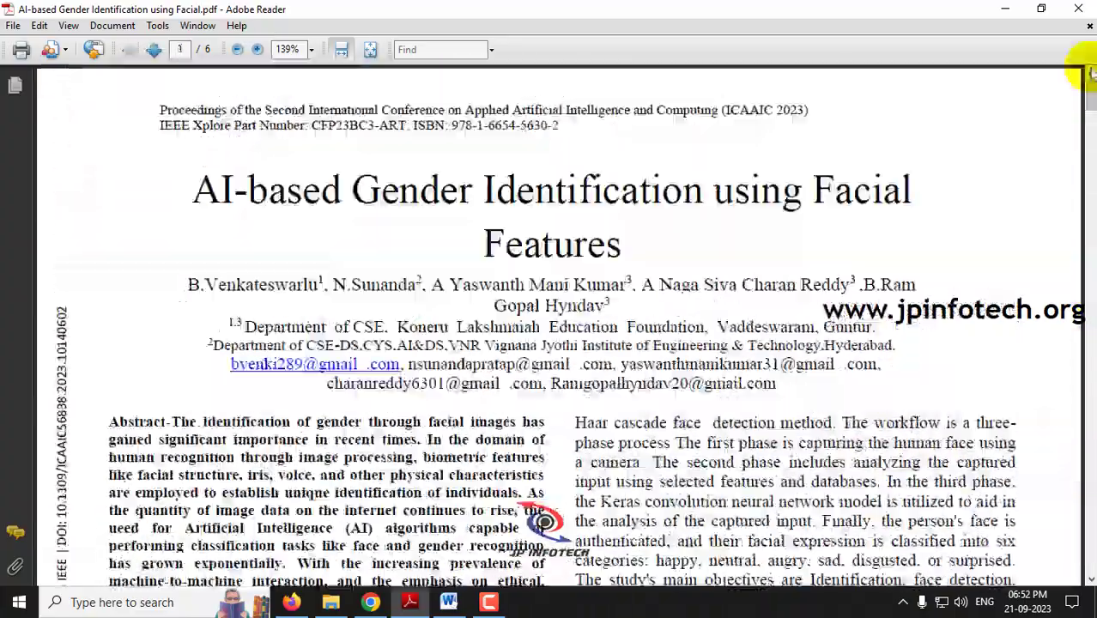
pyautogui.press('super+d')
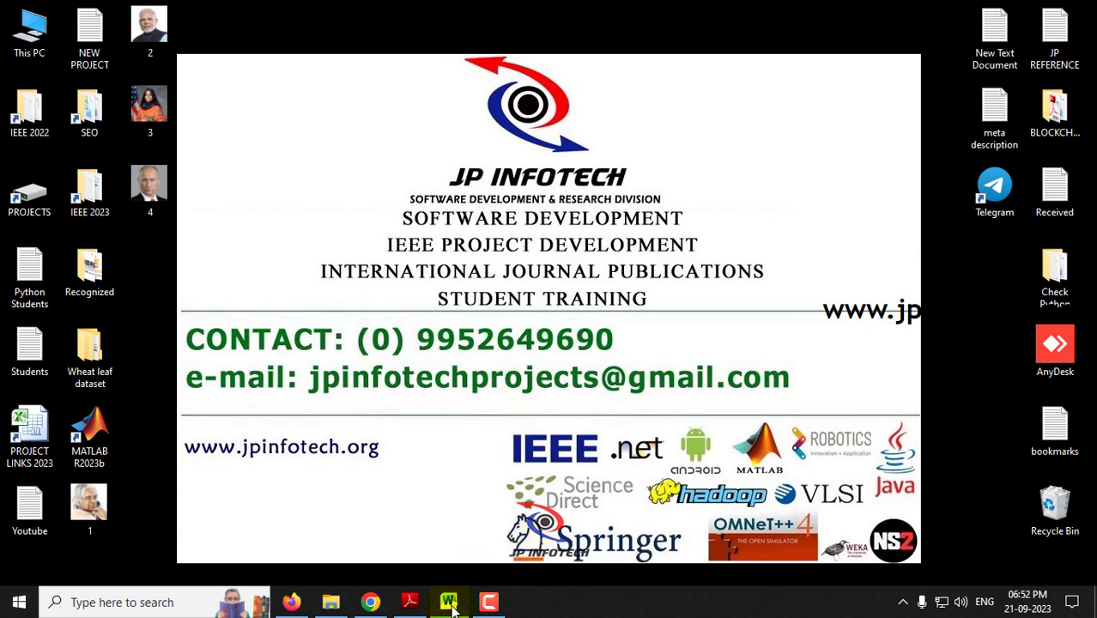
# Step: In the Word documentation, highlight 'the MATLAB', the AlexNet CNN architecture phrase and '98.75%'
pyautogui.click(450, 603)
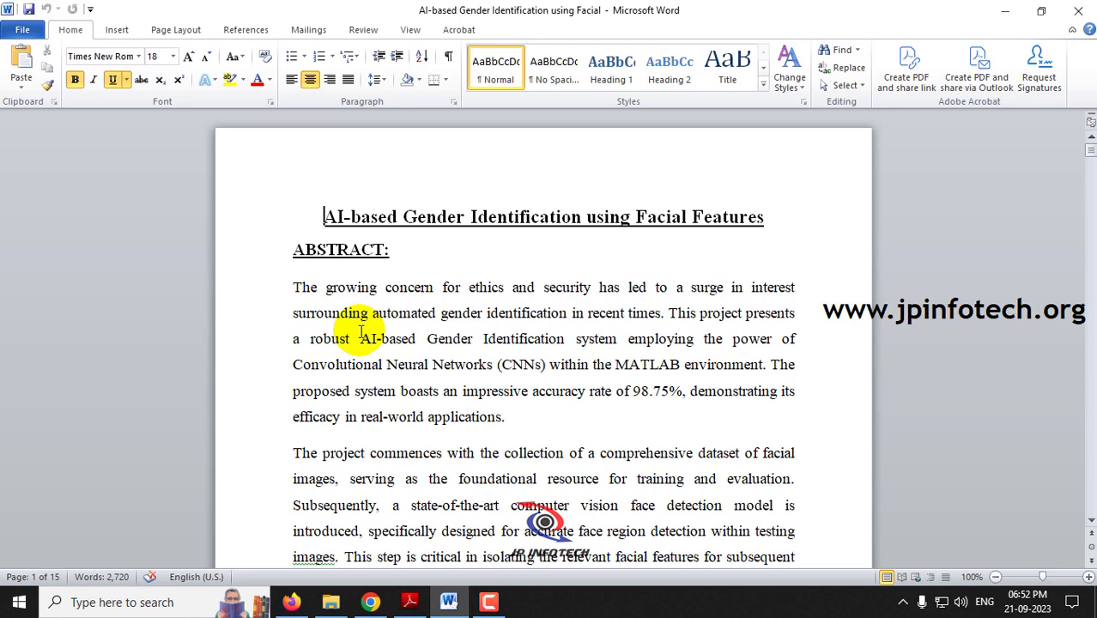
pyautogui.moveTo(592, 365); pyautogui.dragTo(685, 372)
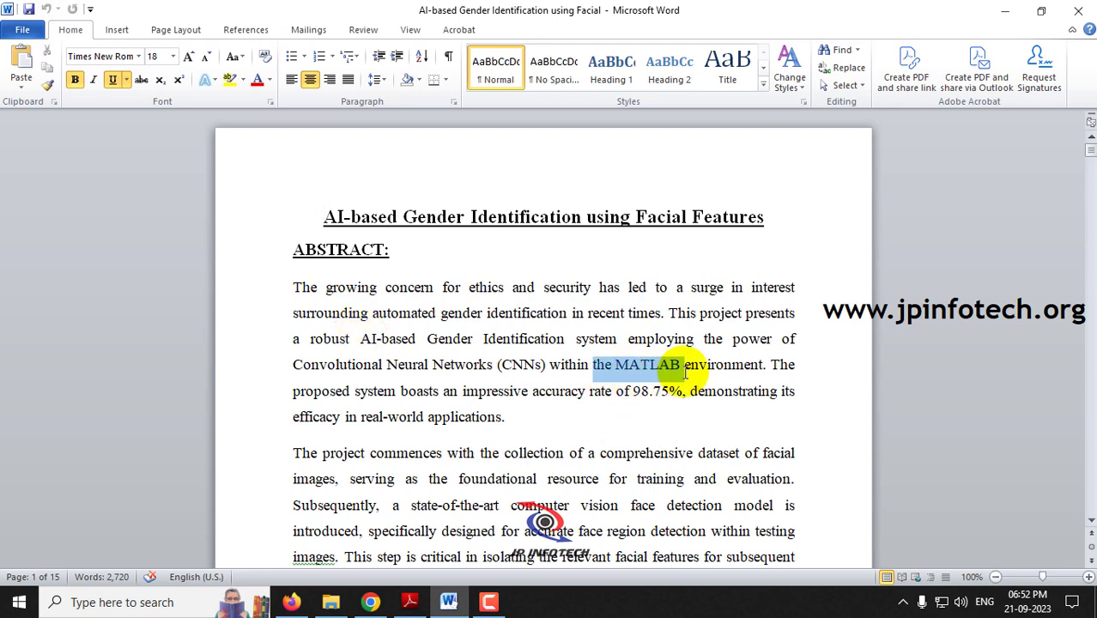
pyautogui.scroll(-5, 685, 372)
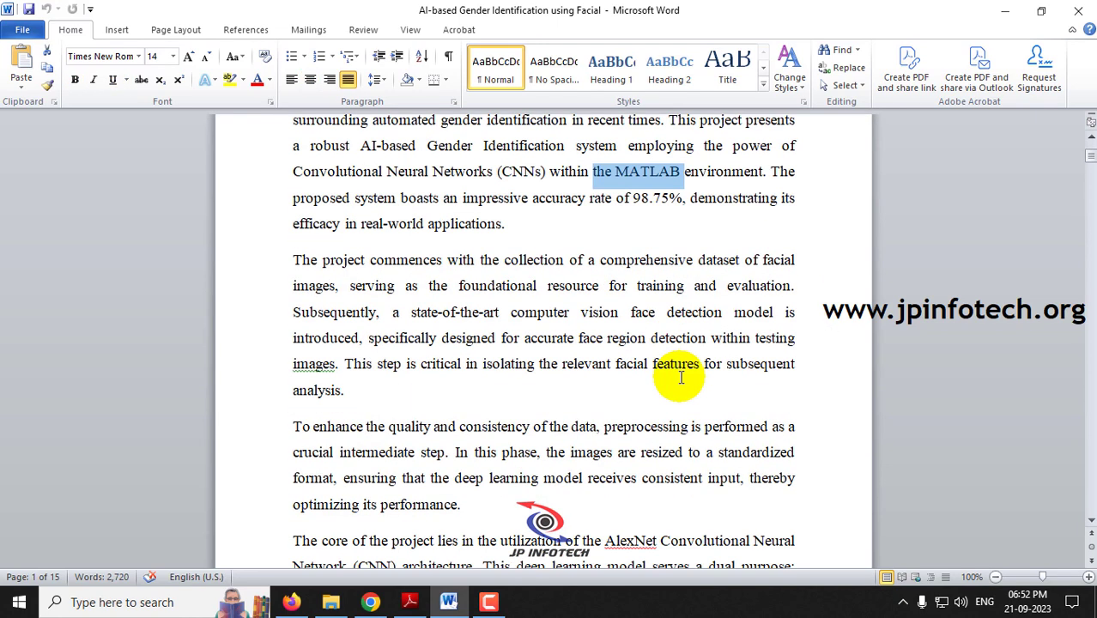
pyautogui.moveTo(605, 389); pyautogui.dragTo(479, 413)
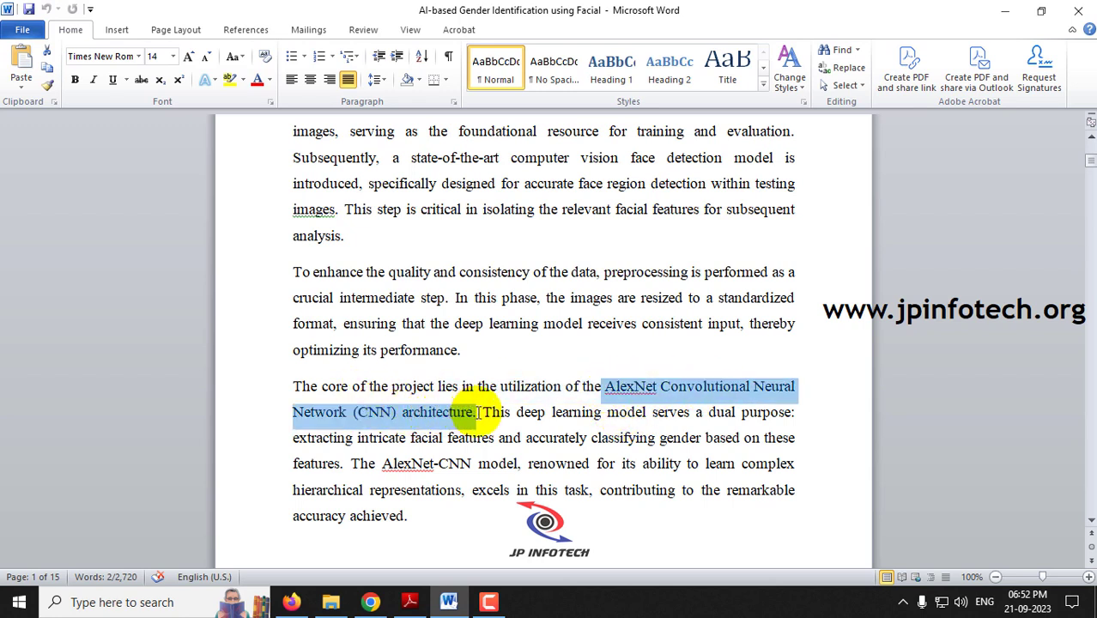
pyautogui.moveTo(479, 413); pyautogui.dragTo(478, 413)
pyautogui.scroll(3, 598, 414)
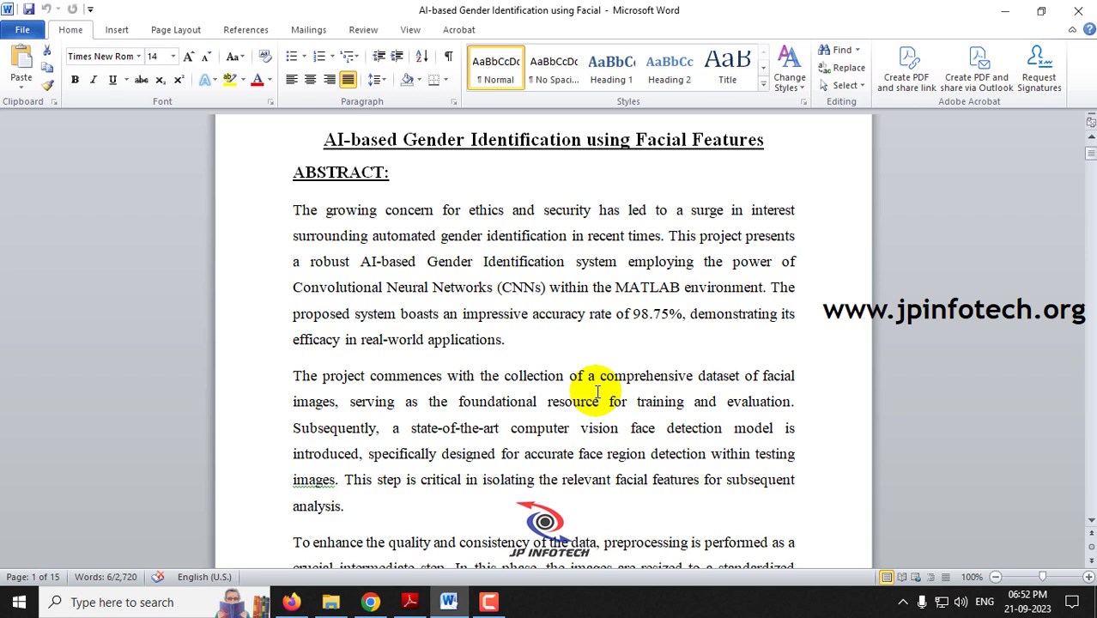
pyautogui.moveTo(636, 314); pyautogui.dragTo(684, 315)
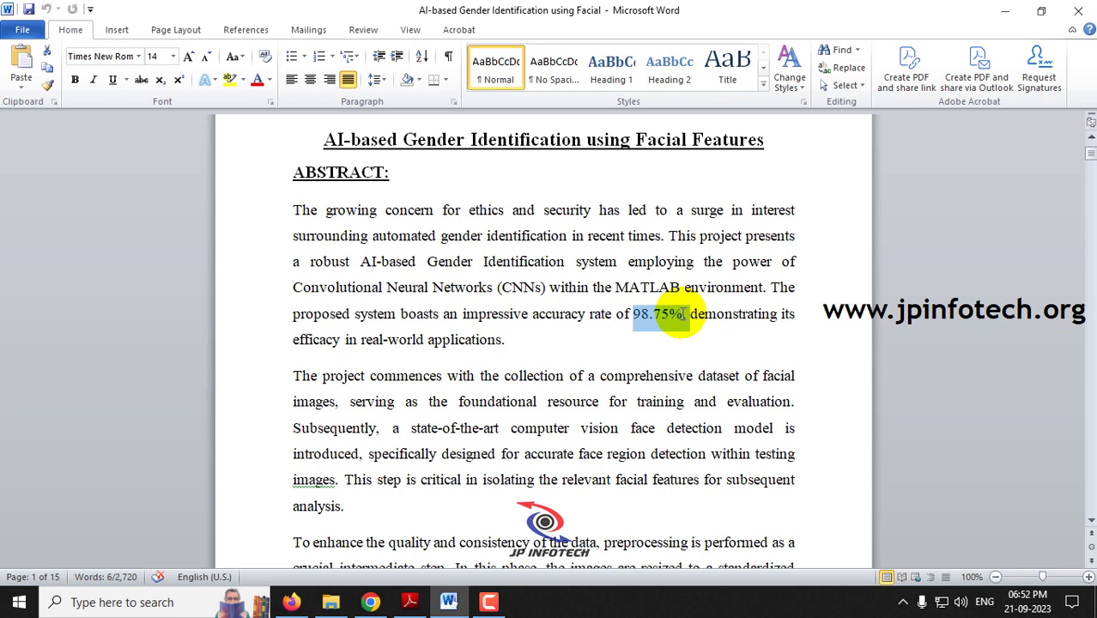
pyautogui.moveTo(684, 314); pyautogui.dragTo(687, 315)
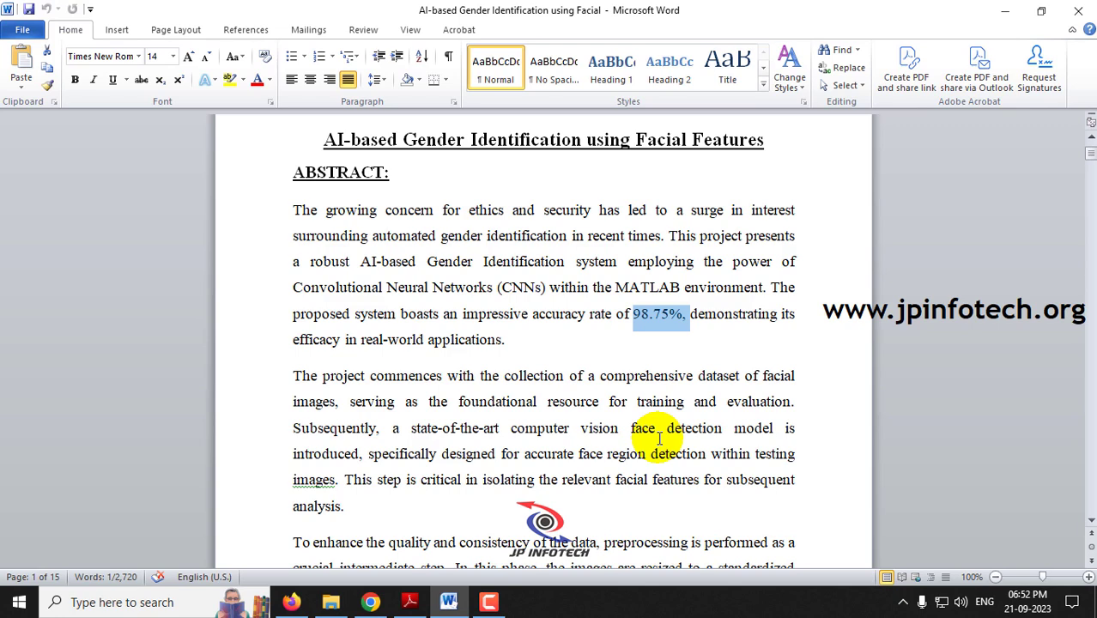
# Step: Scroll further through the abstract and select a passage of it
pyautogui.scroll(-3, 659, 440)
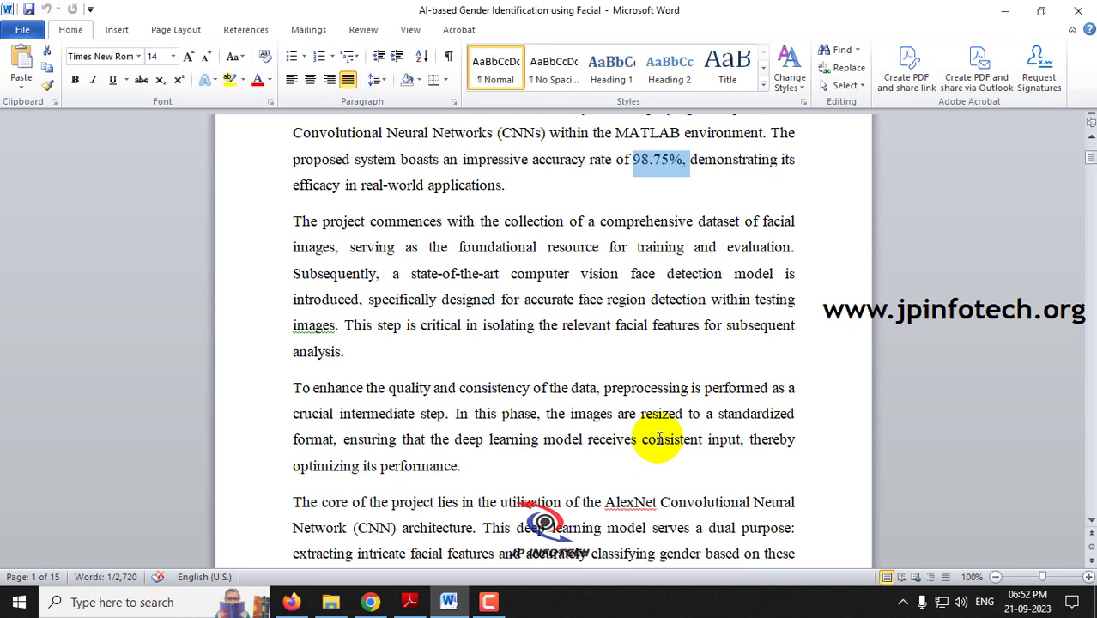
pyautogui.scroll(-3, 659, 439)
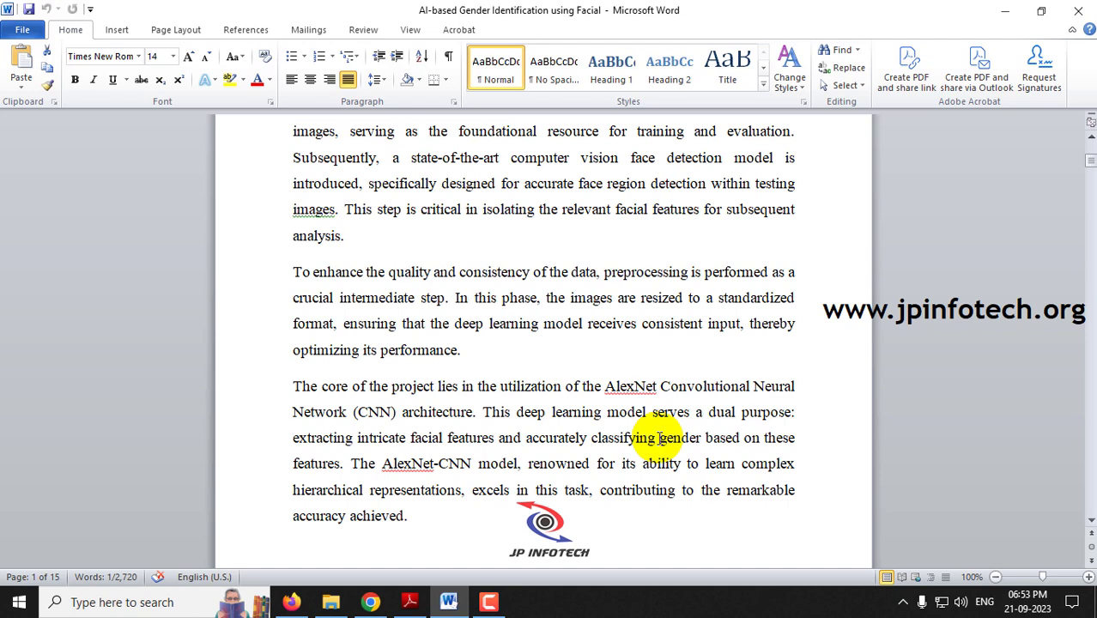
pyautogui.scroll(-6, 659, 439)
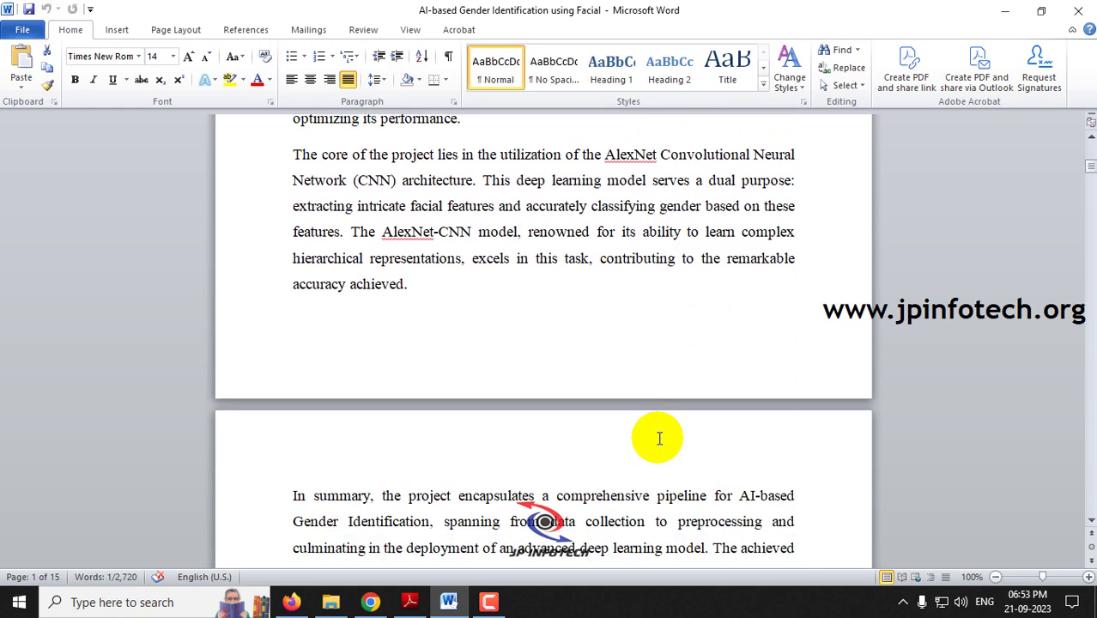
pyautogui.scroll(-5, 693, 407)
pyautogui.moveTo(580, 517); pyautogui.dragTo(283, 280)
pyautogui.scroll(15, 283, 276)
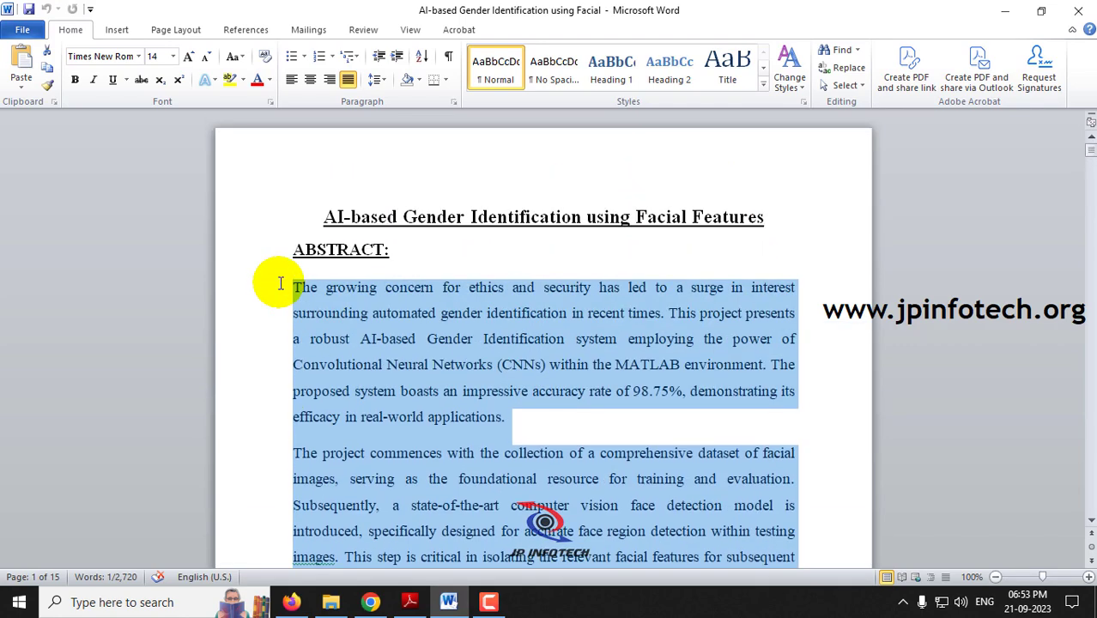
# Step: Scroll on, select a line, and briefly check the paper's PDF before returning to Word
pyautogui.scroll(-8, 415, 307)
pyautogui.scroll(-10, 414, 299)
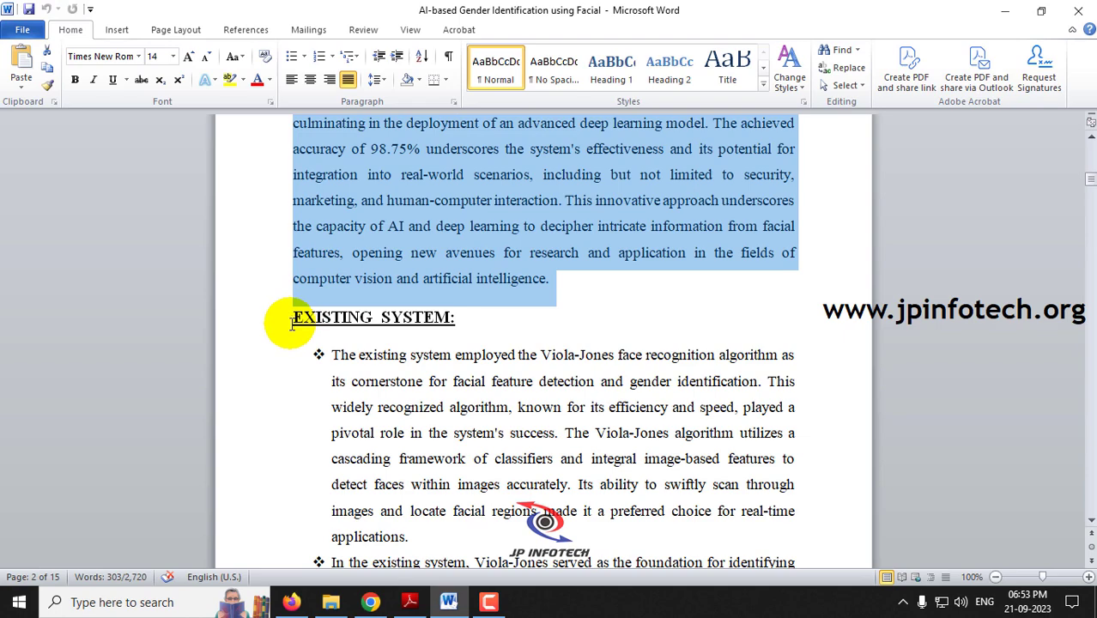
pyautogui.moveTo(287, 321); pyautogui.dragTo(478, 323)
pyautogui.click(409, 602)
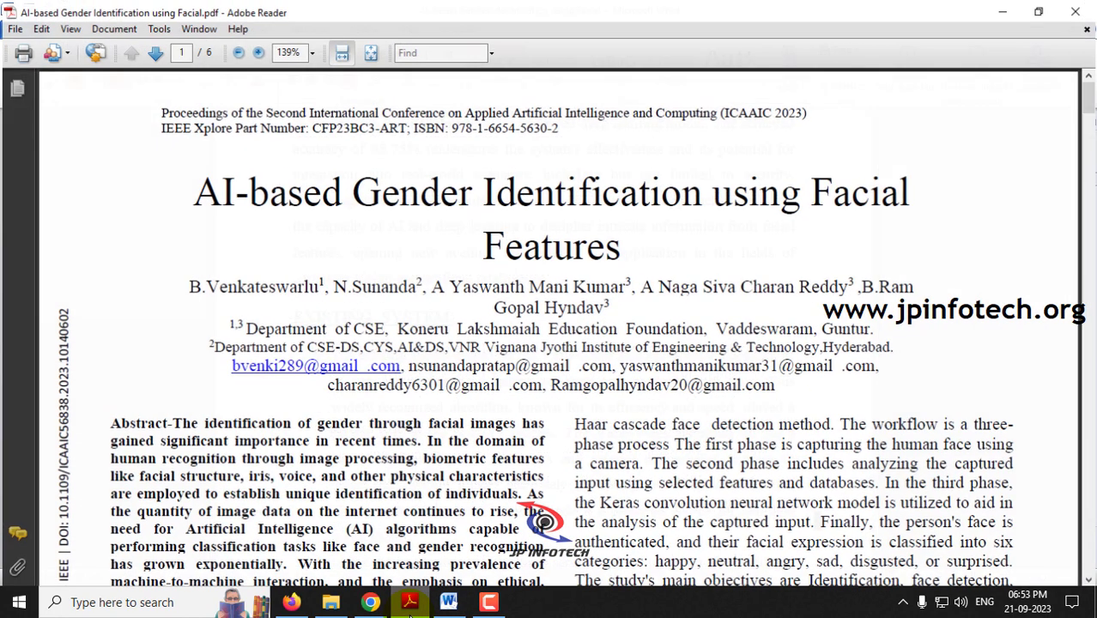
pyautogui.click(409, 605)
# Step: Select the DISADVANTAGES OF EXISTING SYSTEM: heading and scroll through its bullet list
pyautogui.scroll(-3, 584, 285)
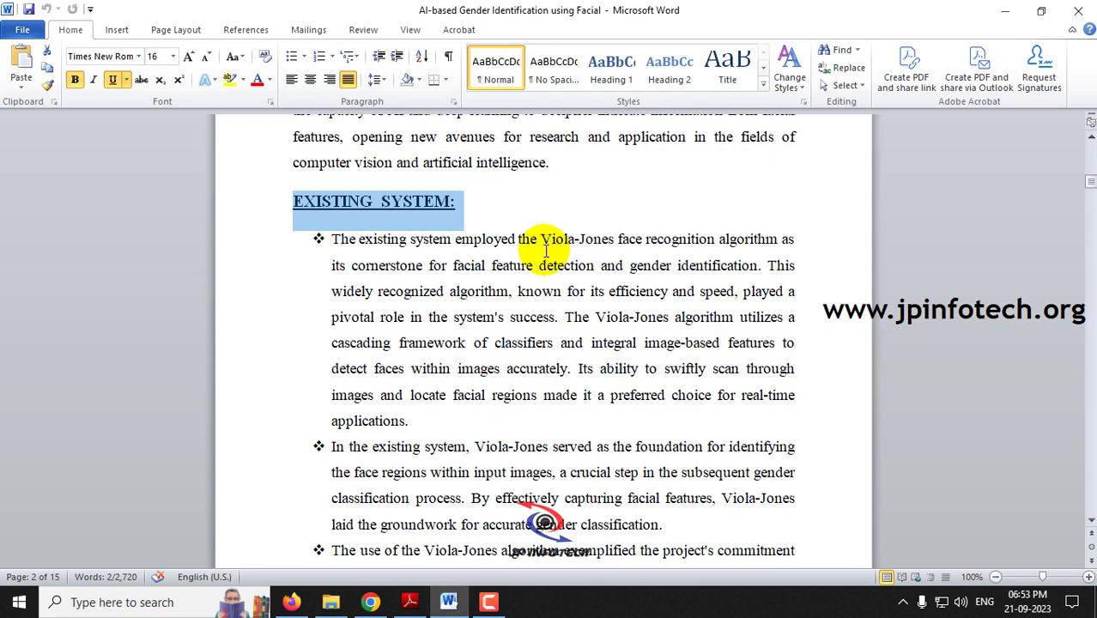
pyautogui.scroll(-3, 438, 304)
pyautogui.scroll(-13, 439, 304)
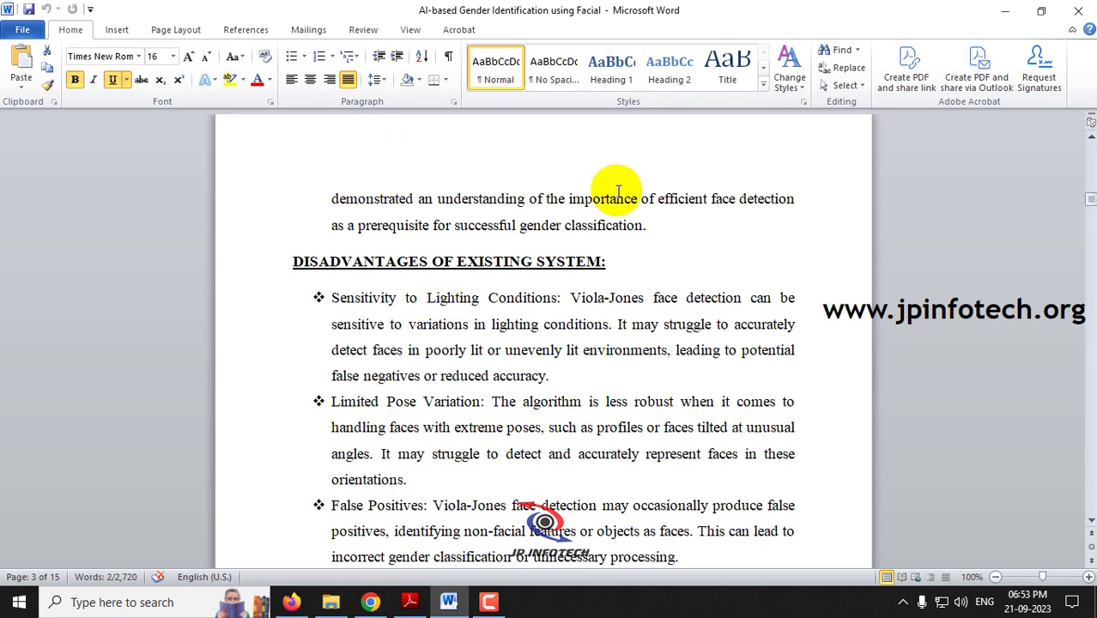
pyautogui.moveTo(289, 285); pyautogui.dragTo(588, 281)
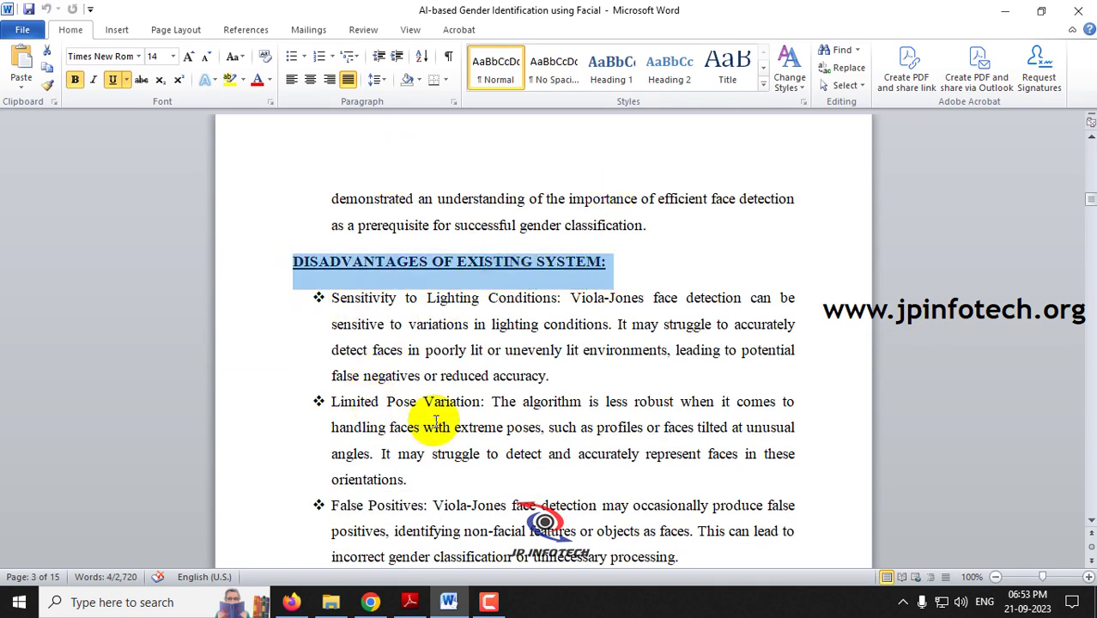
pyautogui.scroll(-20, 450, 360)
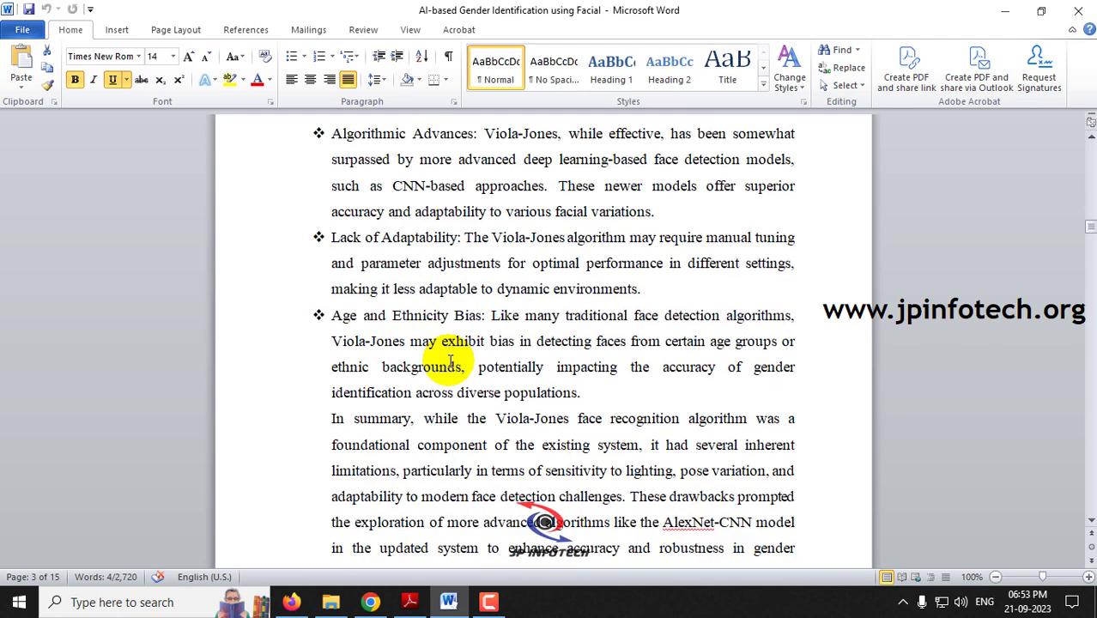
pyautogui.scroll(-9, 450, 361)
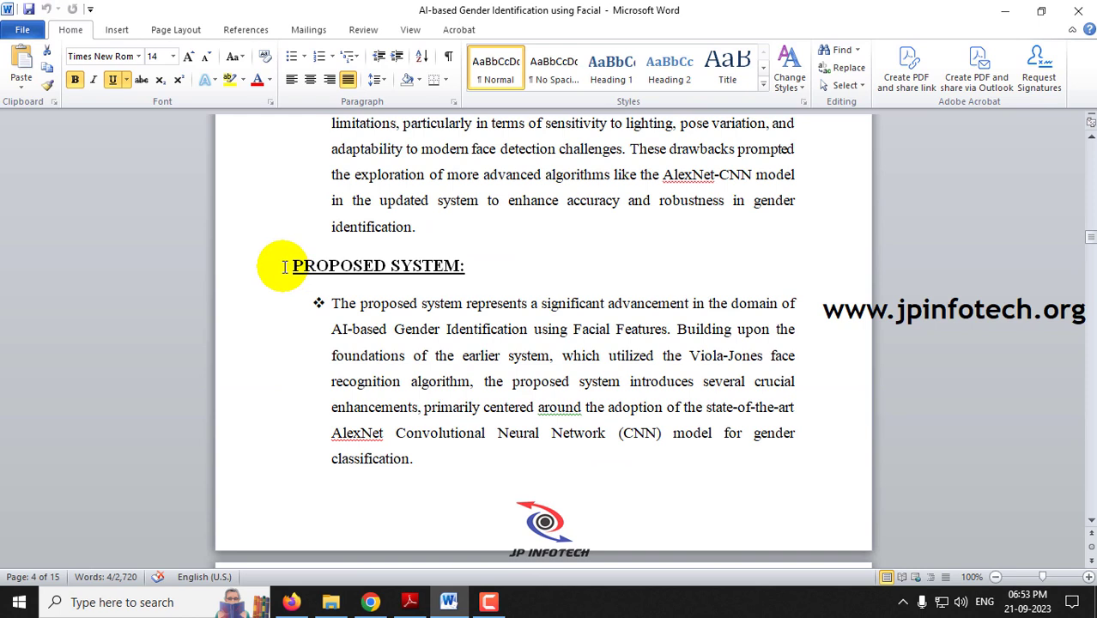
# Step: Select the PROPOSED SYSTEM: heading and the AlexNet CNN phrase
pyautogui.moveTo(284, 267); pyautogui.dragTo(501, 274)
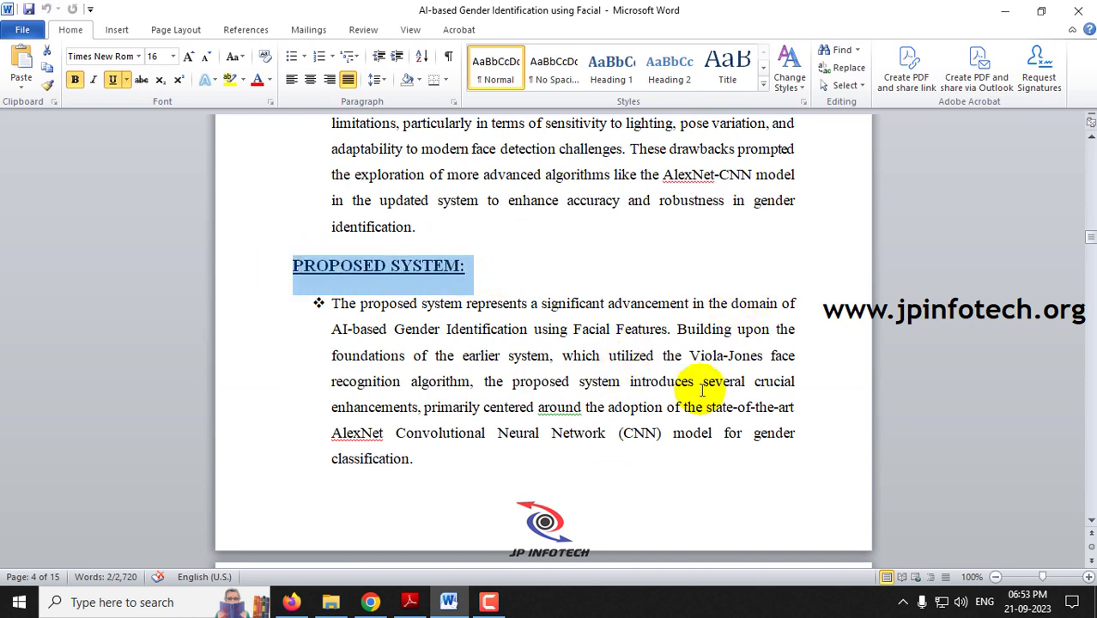
pyautogui.click(331, 434)
pyautogui.moveTo(331, 433); pyautogui.dragTo(658, 433)
# Step: Scroll through the ADVANTAGES section, selecting a passage, on to the SYSTEM ARCHITECTURE page
pyautogui.scroll(-4, 648, 433)
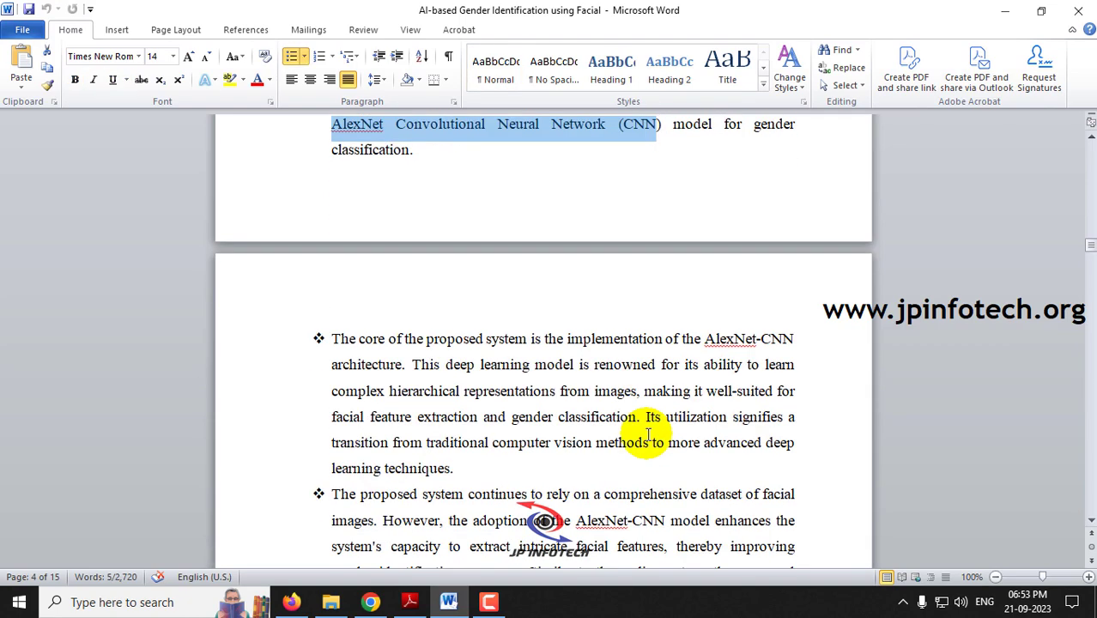
pyautogui.scroll(-1, 648, 433)
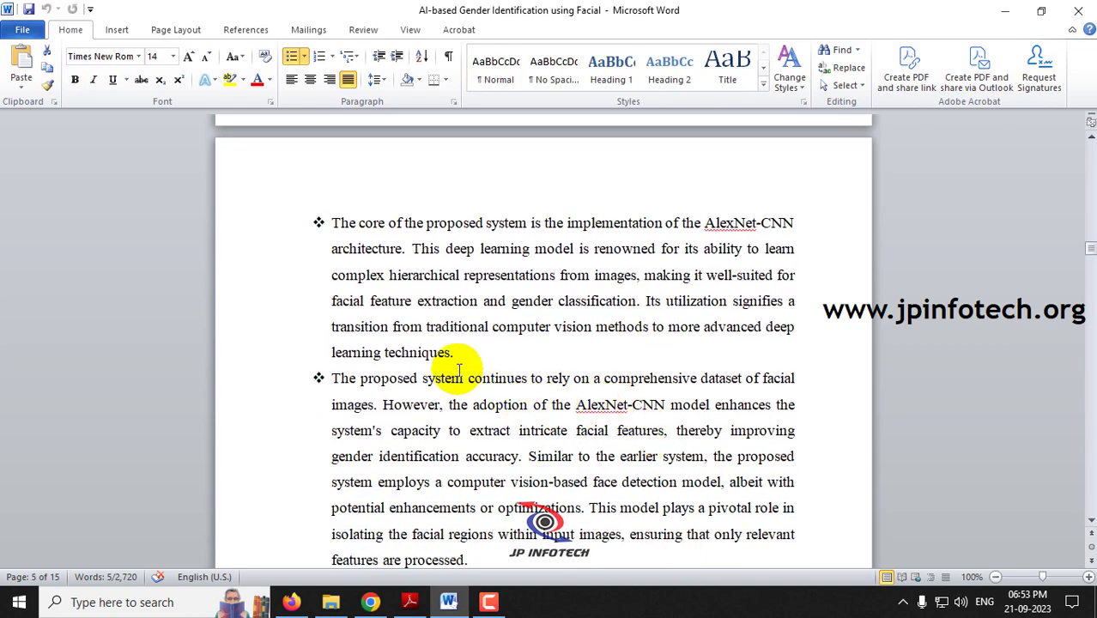
pyautogui.scroll(-10, 409, 287)
pyautogui.scroll(-4, 418, 296)
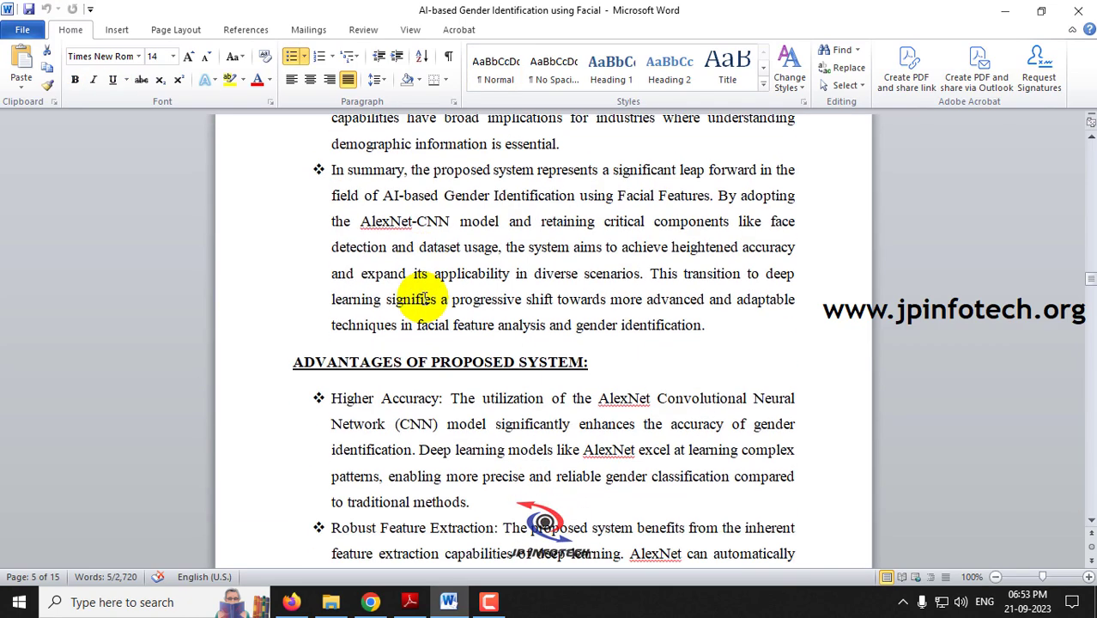
pyautogui.moveTo(290, 207); pyautogui.dragTo(648, 227)
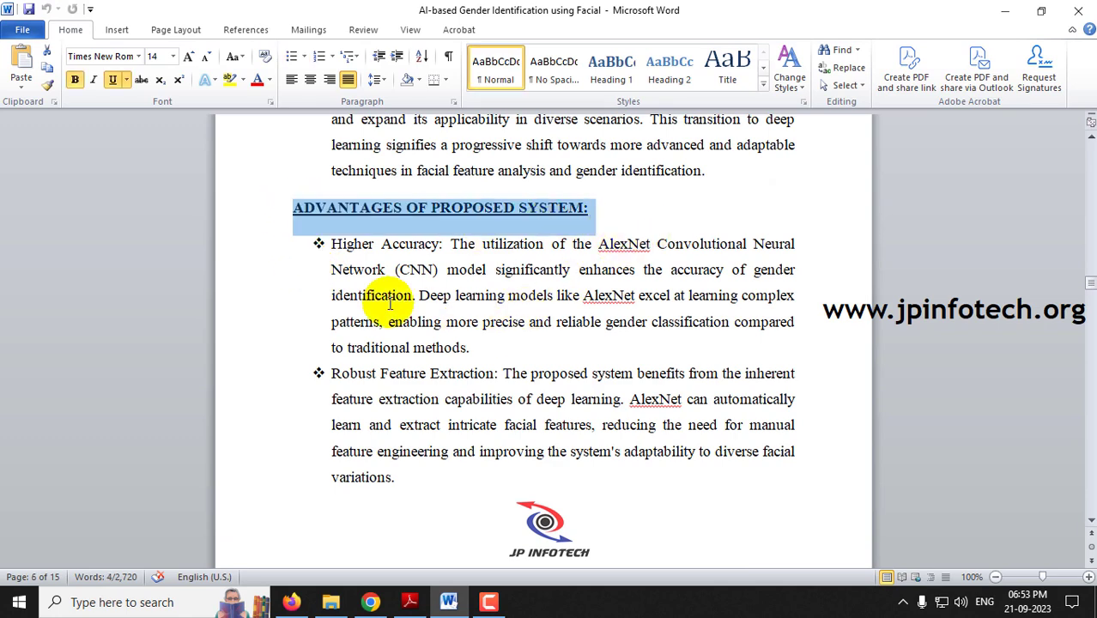
pyautogui.scroll(-9, 386, 307)
pyautogui.scroll(-12, 394, 305)
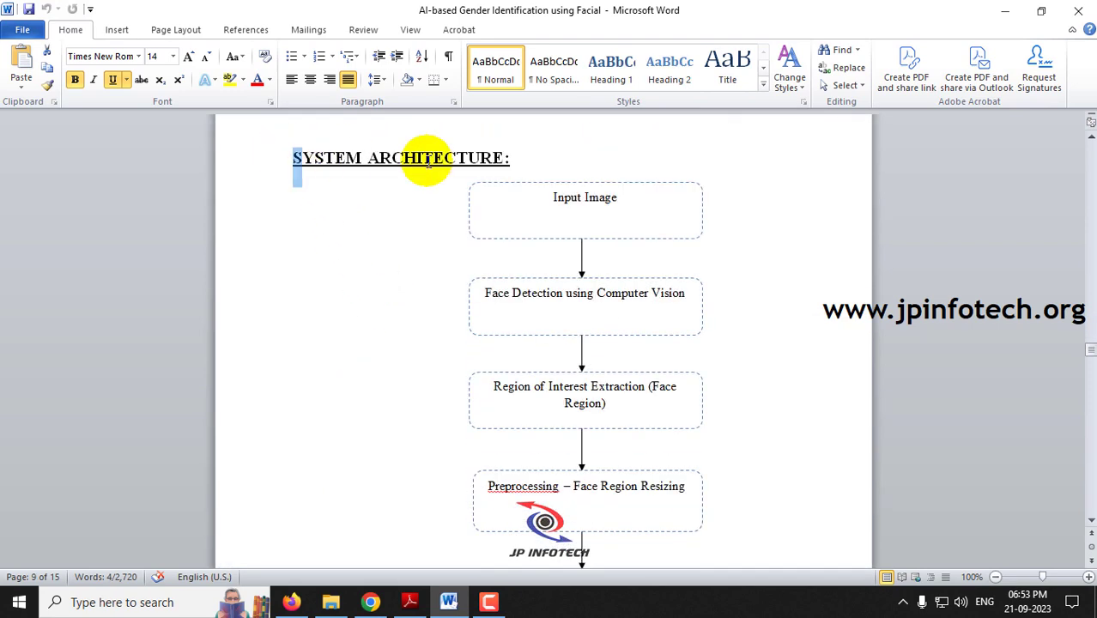
# Step: Select the SYSTEM ARCHITECTURE heading, then scroll past Gender Classification Result to the MODULES page
pyautogui.moveTo(338, 159); pyautogui.dragTo(563, 162)
pyautogui.click(759, 252)
pyautogui.scroll(-1, 758, 251)
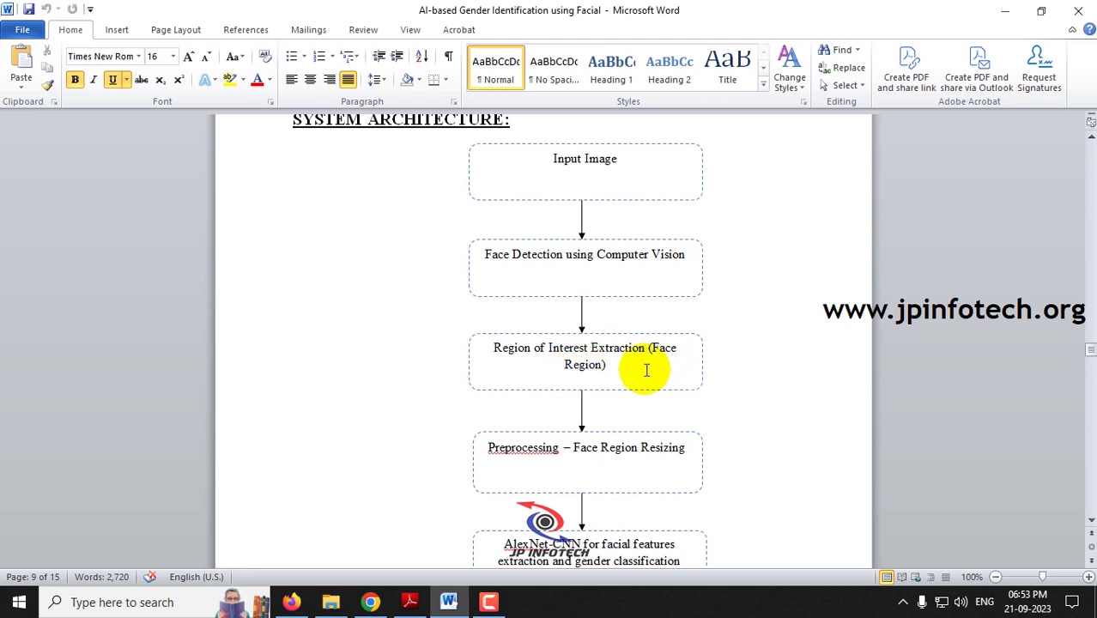
pyautogui.scroll(-3, 657, 363)
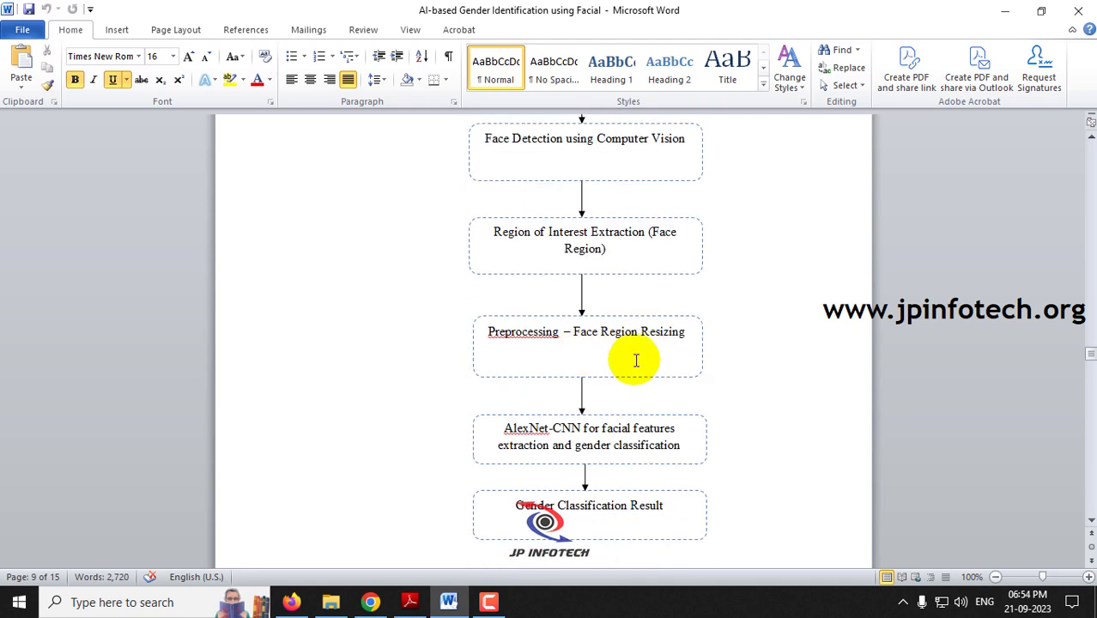
pyautogui.scroll(-2, 666, 352)
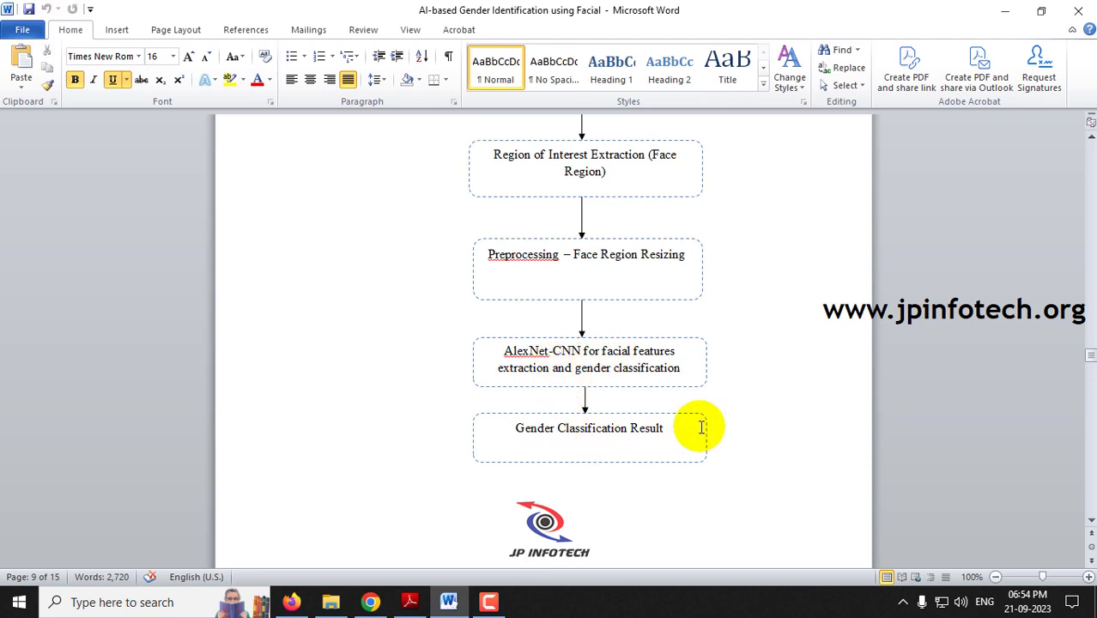
pyautogui.scroll(-5, 702, 427)
pyautogui.scroll(-8, 702, 427)
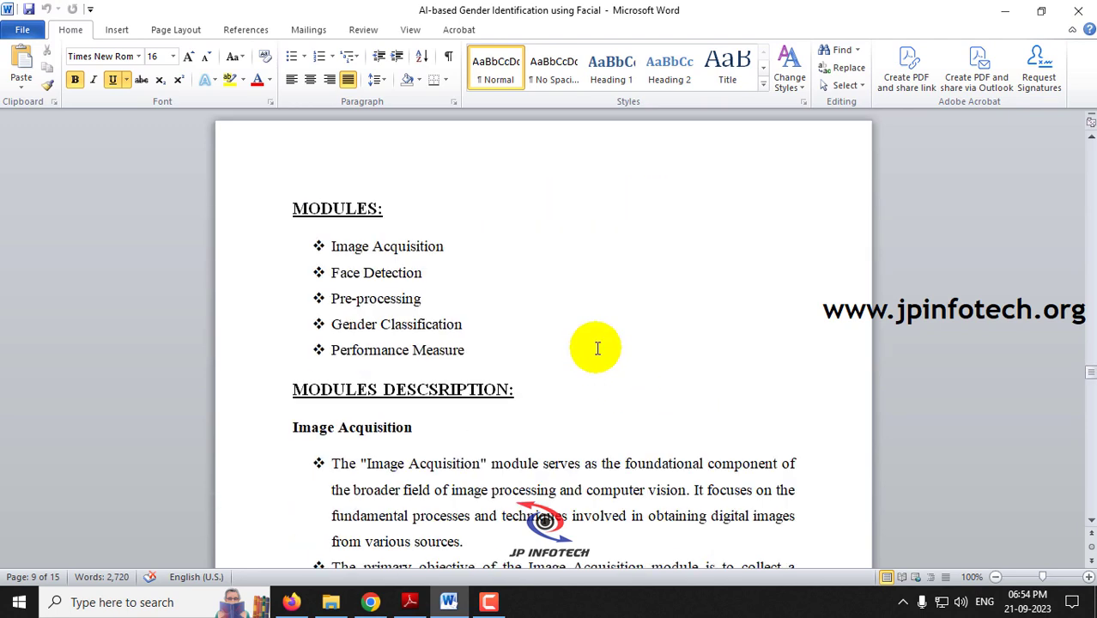
# Step: Select each module name (Image Acquisition, Face Detection, Pre-processing), undoing the accidental Pre-processing move
pyautogui.moveTo(270, 215); pyautogui.dragTo(421, 221)
pyautogui.click(395, 273)
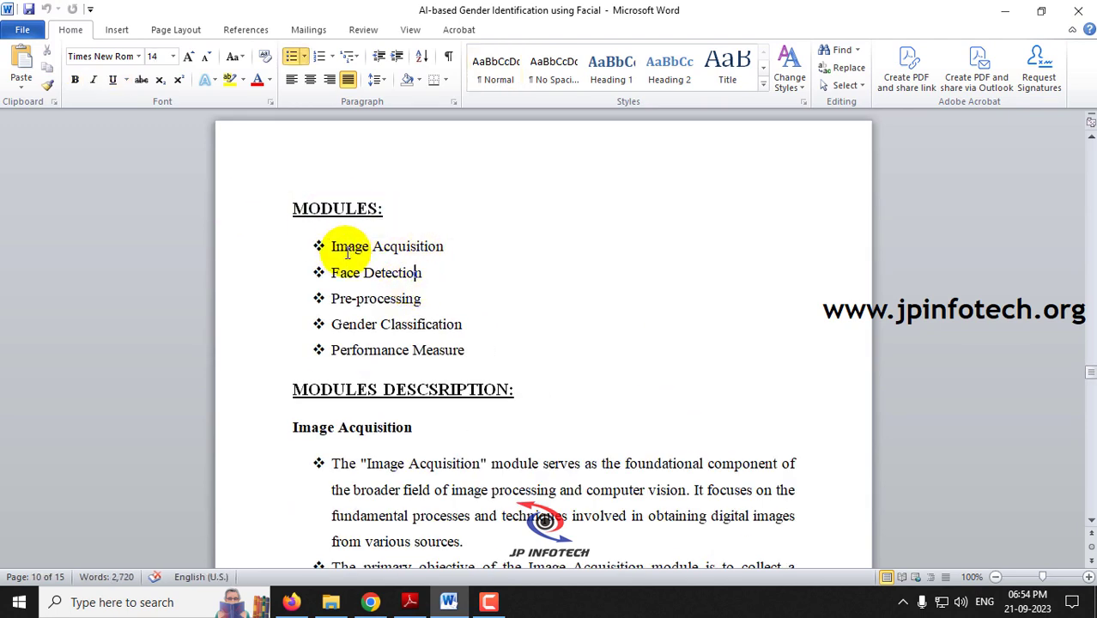
pyautogui.moveTo(333, 246); pyautogui.dragTo(447, 249)
pyautogui.moveTo(329, 273); pyautogui.dragTo(422, 275)
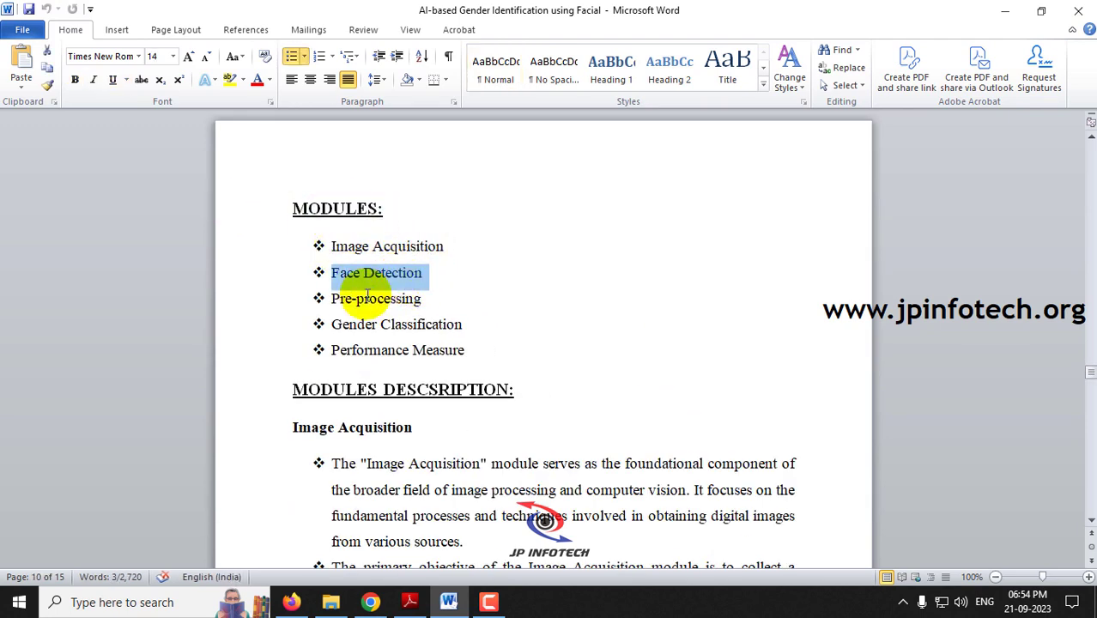
pyautogui.moveTo(326, 299); pyautogui.dragTo(420, 298)
pyautogui.moveTo(341, 299); pyautogui.dragTo(463, 324)
pyautogui.hotkey('ctrl', 'z')
pyautogui.moveTo(329, 350); pyautogui.dragTo(502, 350)
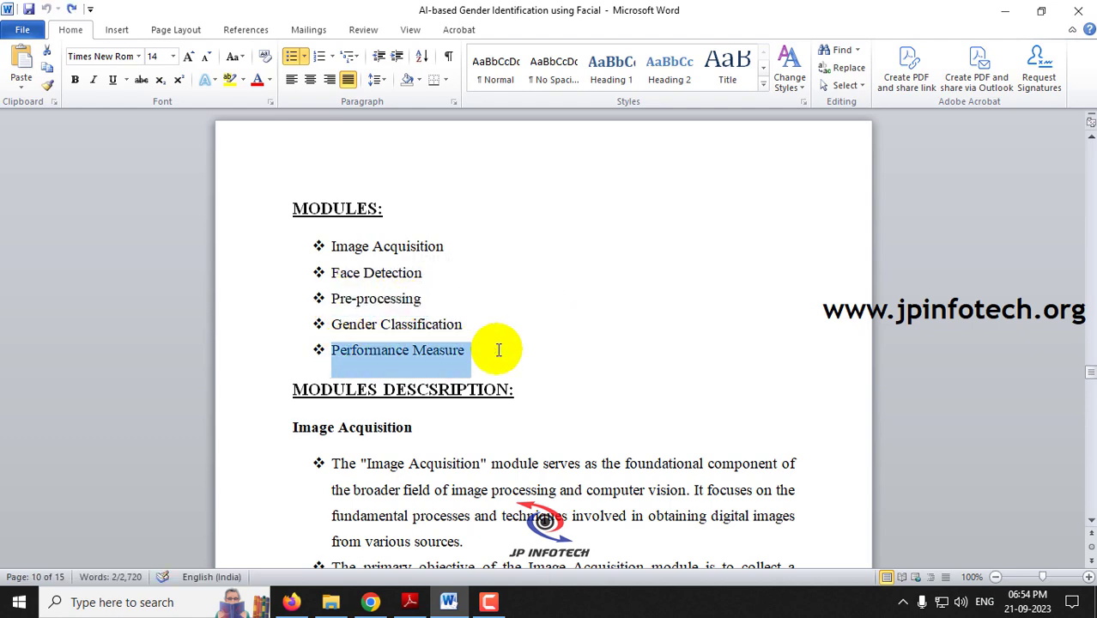
# Step: Scroll to the requirements, select MATLAB as the coding language, and return to the top
pyautogui.scroll(-3, 695, 442)
pyautogui.scroll(-20, 695, 442)
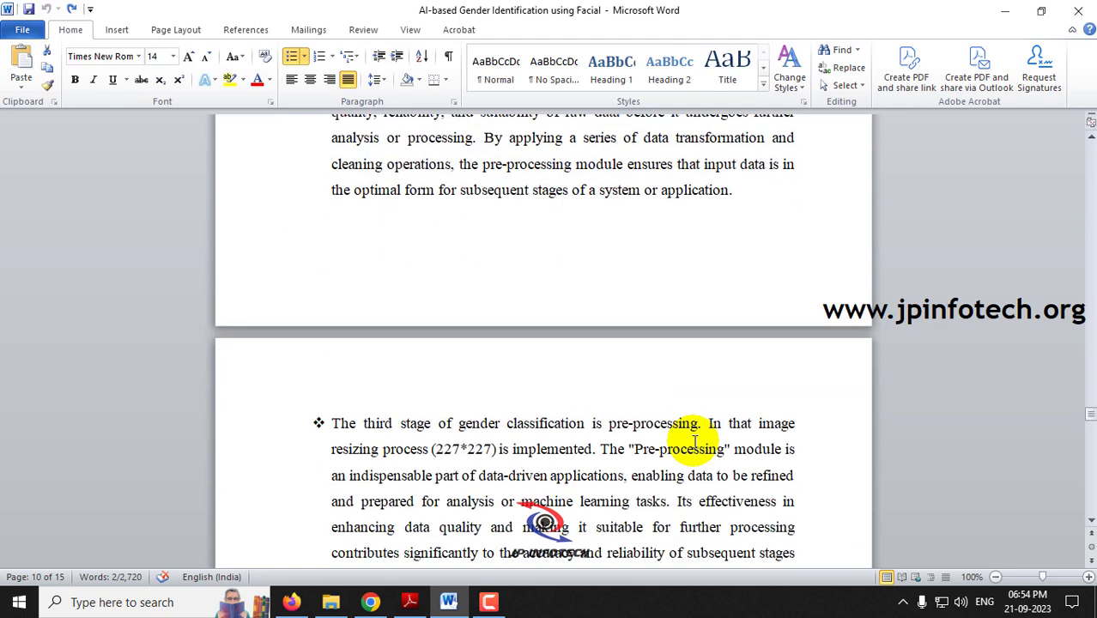
pyautogui.scroll(-20, 695, 442)
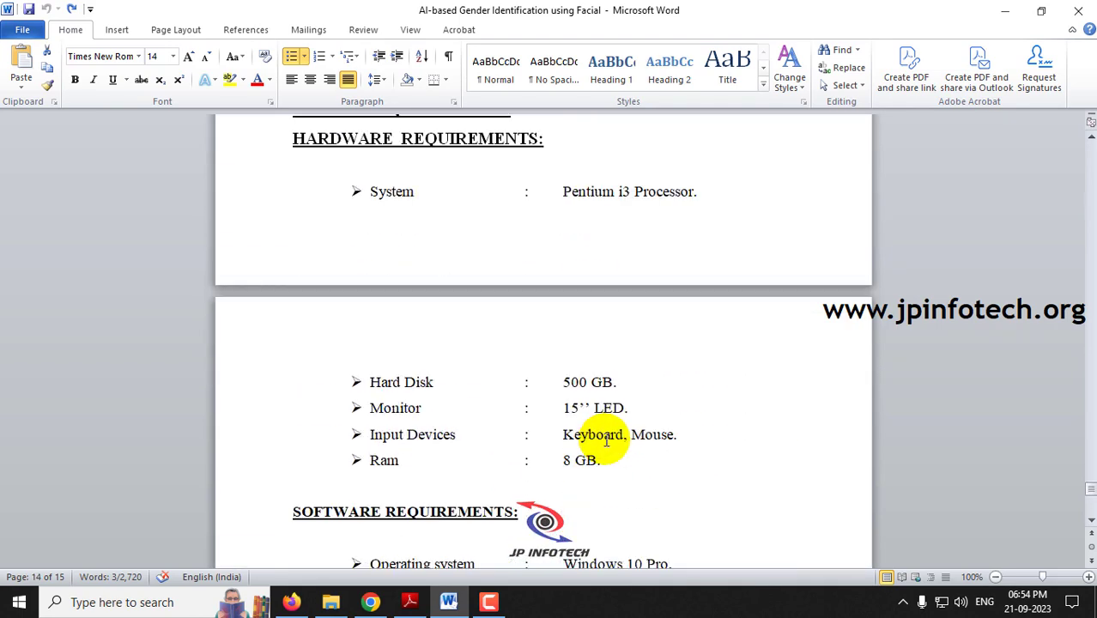
pyautogui.scroll(-5, 378, 225)
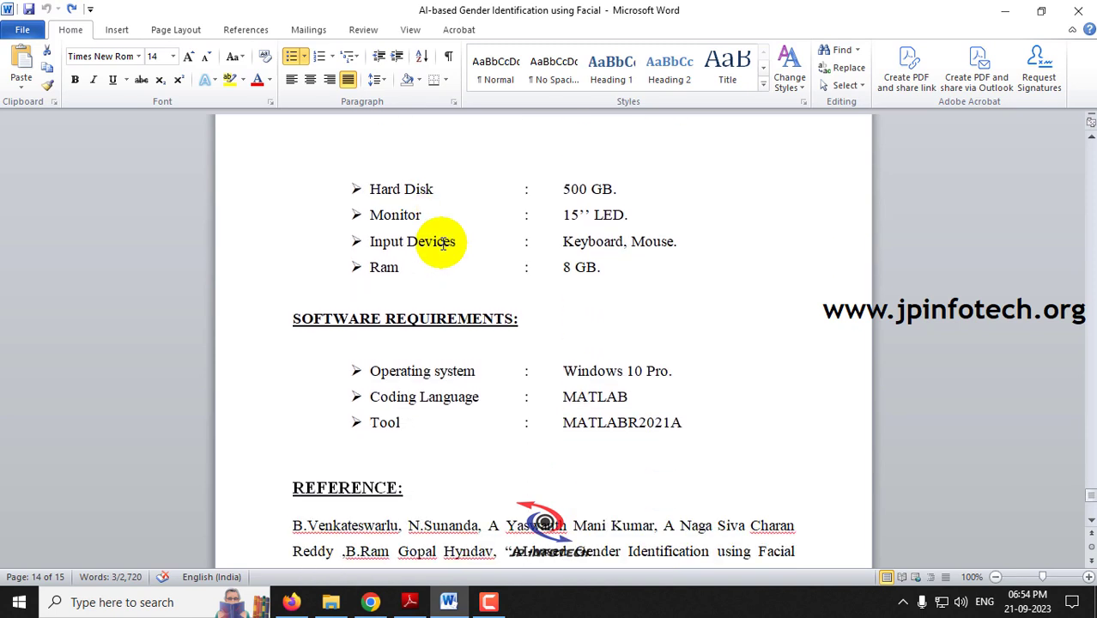
pyautogui.moveTo(577, 395); pyautogui.dragTo(655, 397)
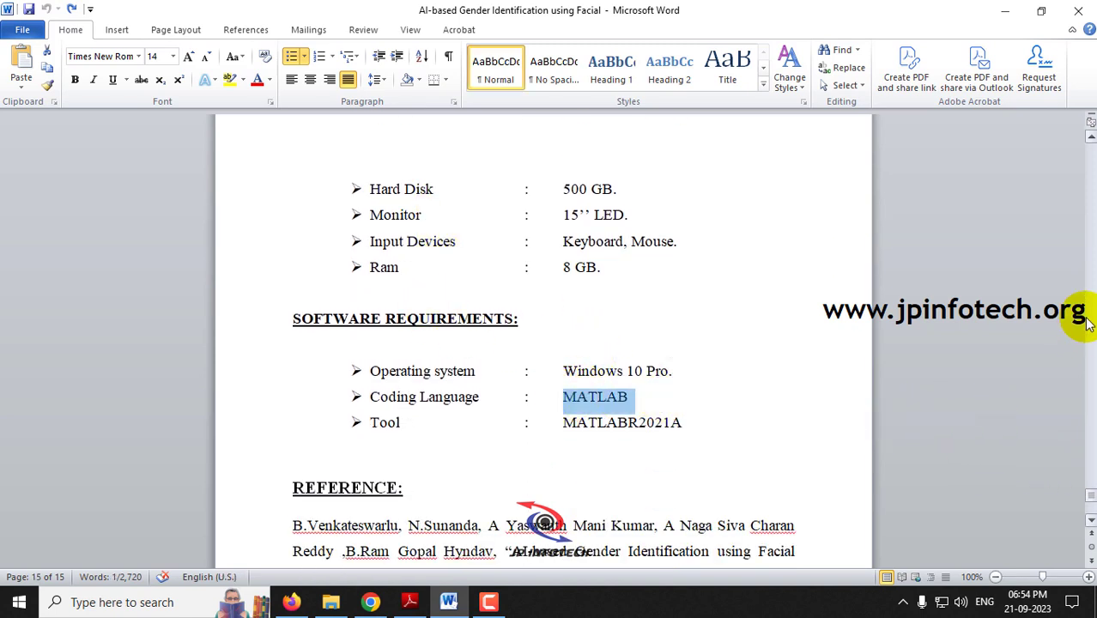
pyautogui.moveTo(1090, 495); pyautogui.dragTo(1089, 125)
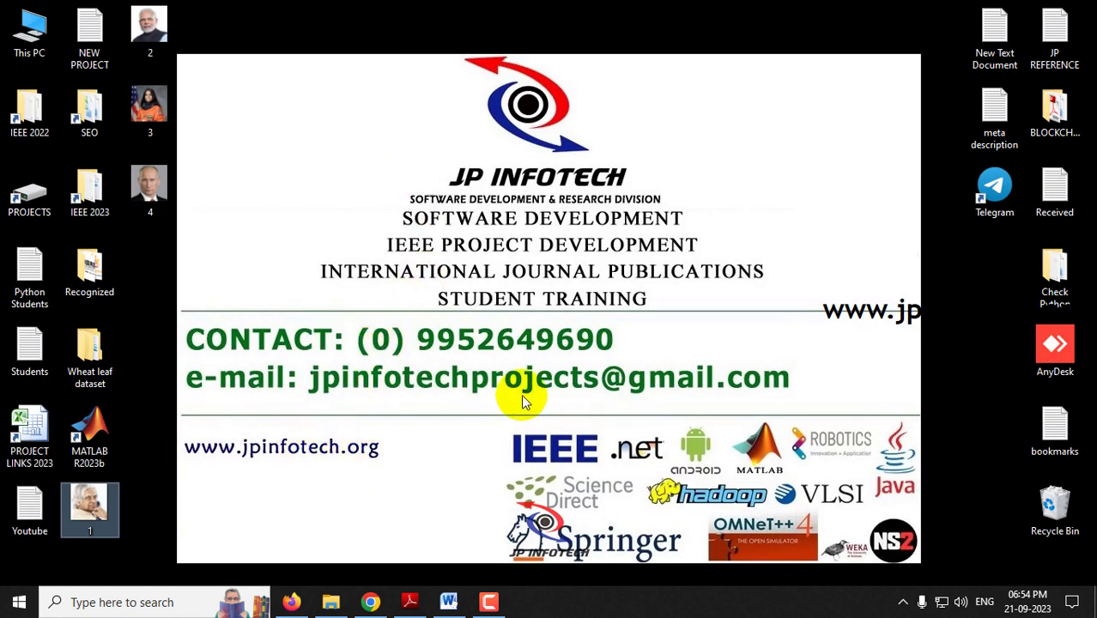
# Step: Launch MATLAB R2023b from the desktop shortcut and restore the JPM2310 project folder window
pyautogui.click(399, 355)
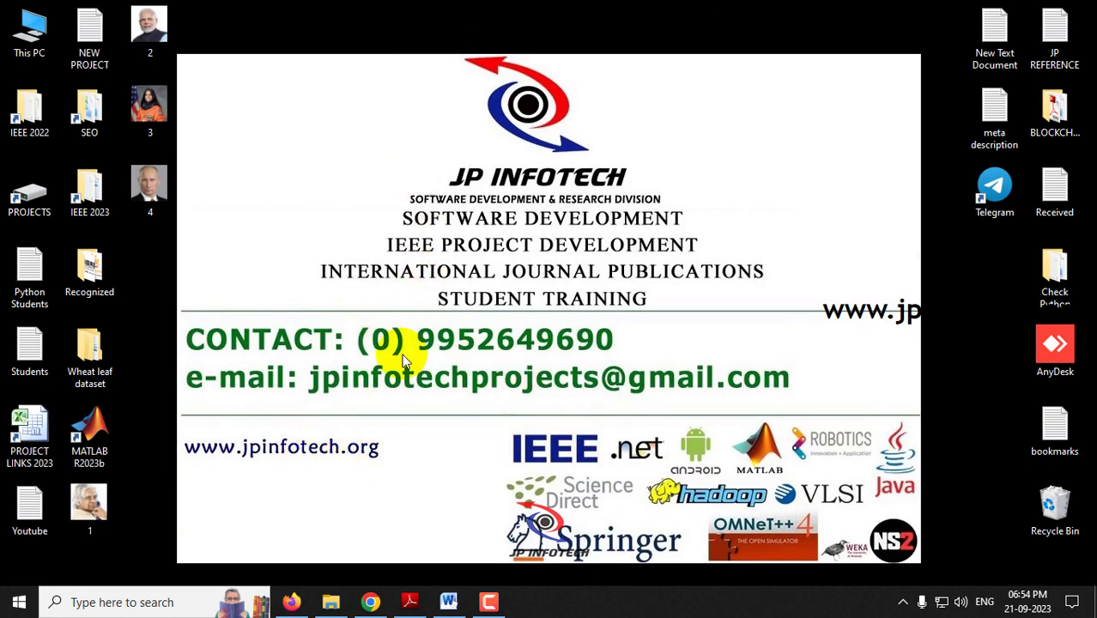
pyautogui.doubleClick(83, 450)
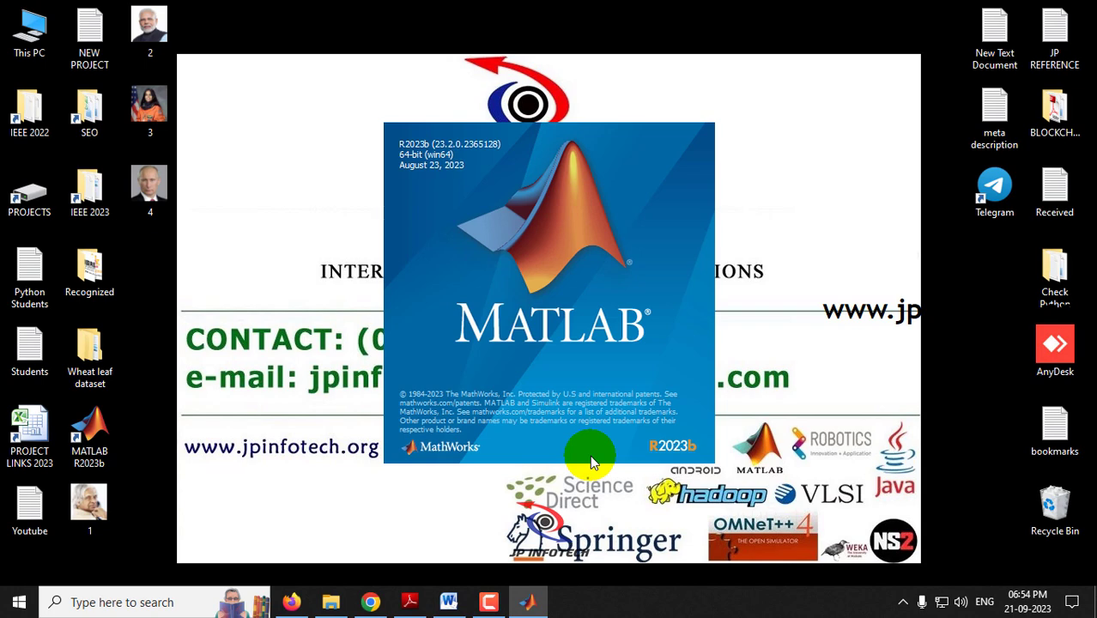
pyautogui.click(331, 602)
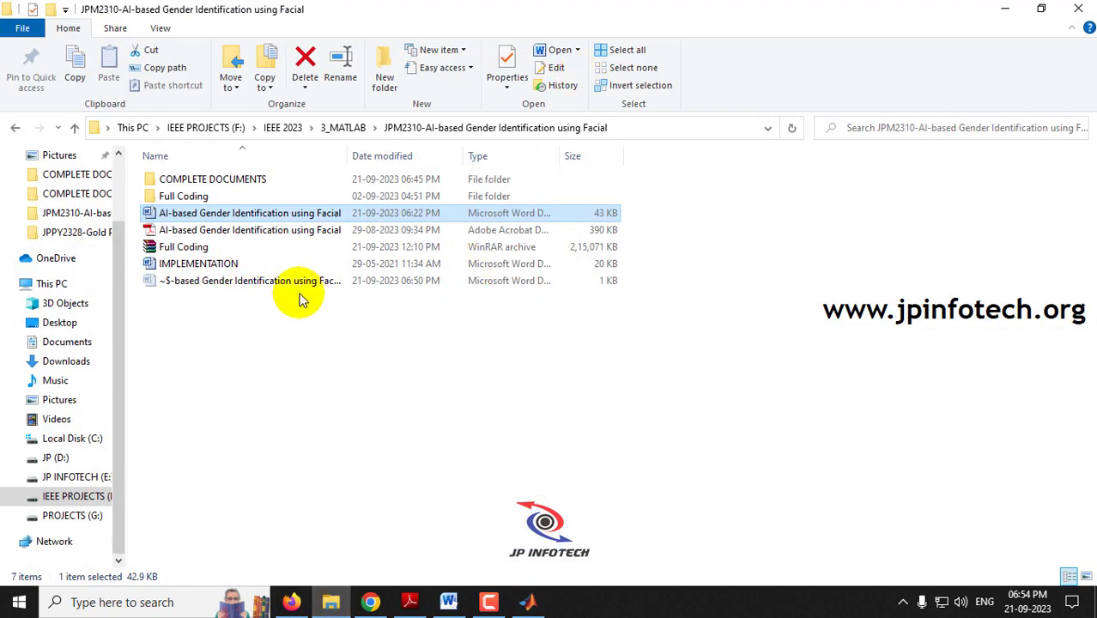
# Step: Open Full Coding > Dataset > Male and select all 37 male face images
pyautogui.doubleClick(193, 195)
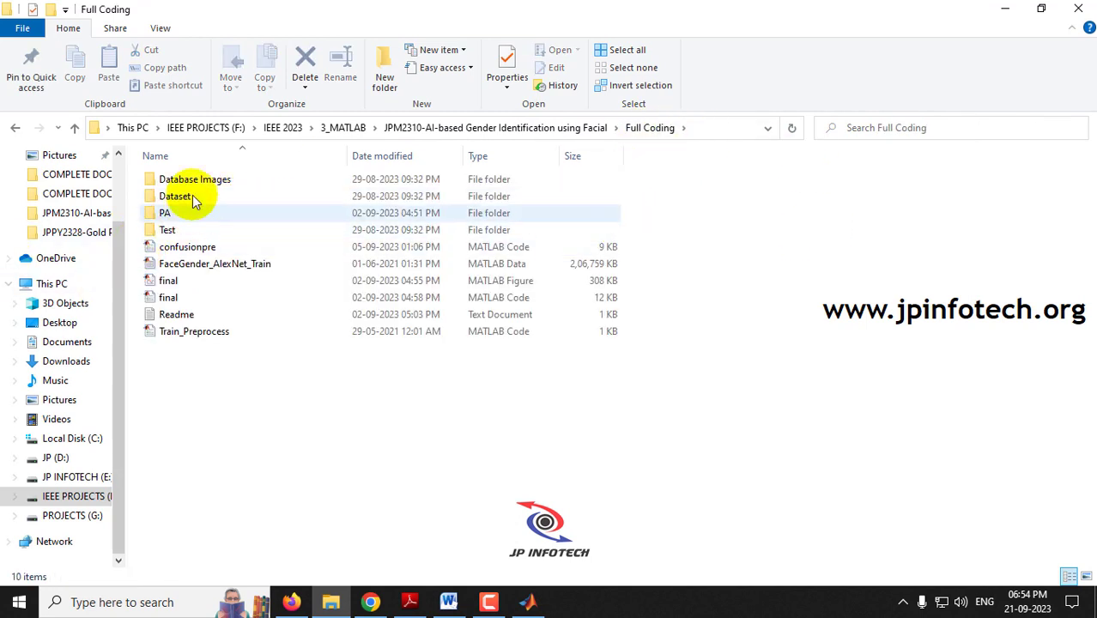
pyautogui.doubleClick(190, 197)
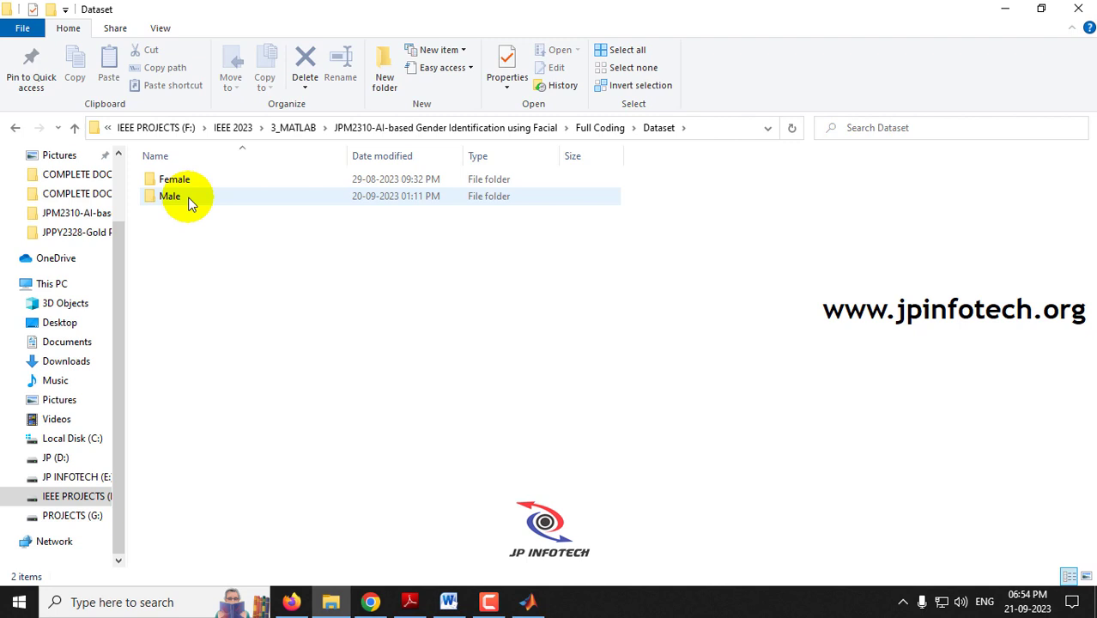
pyautogui.doubleClick(187, 204)
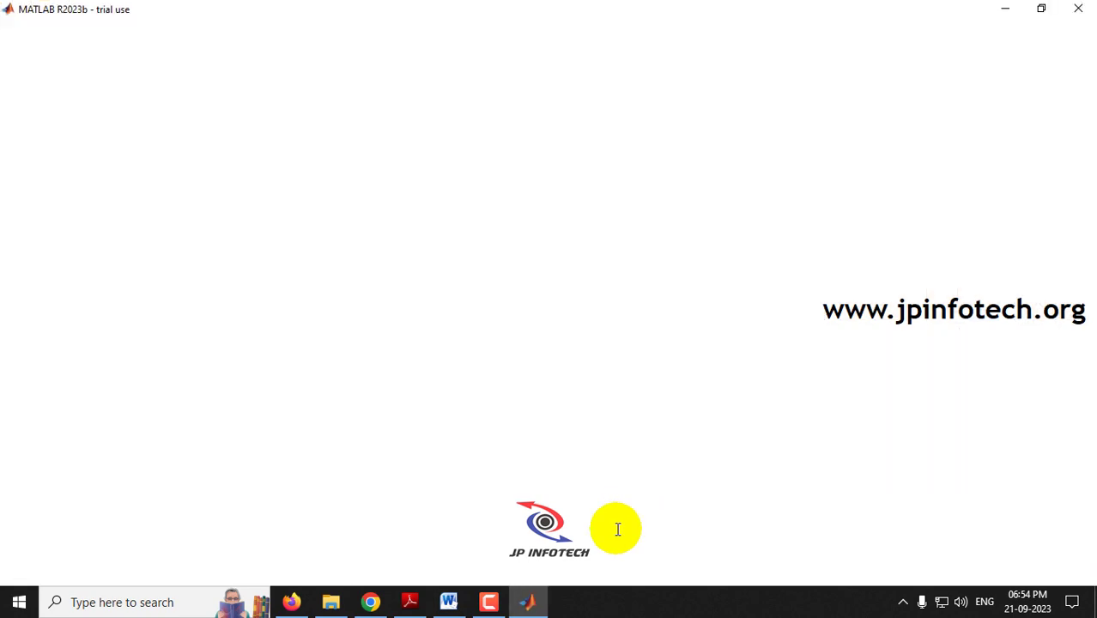
pyautogui.hotkey('alt', 'Tab')
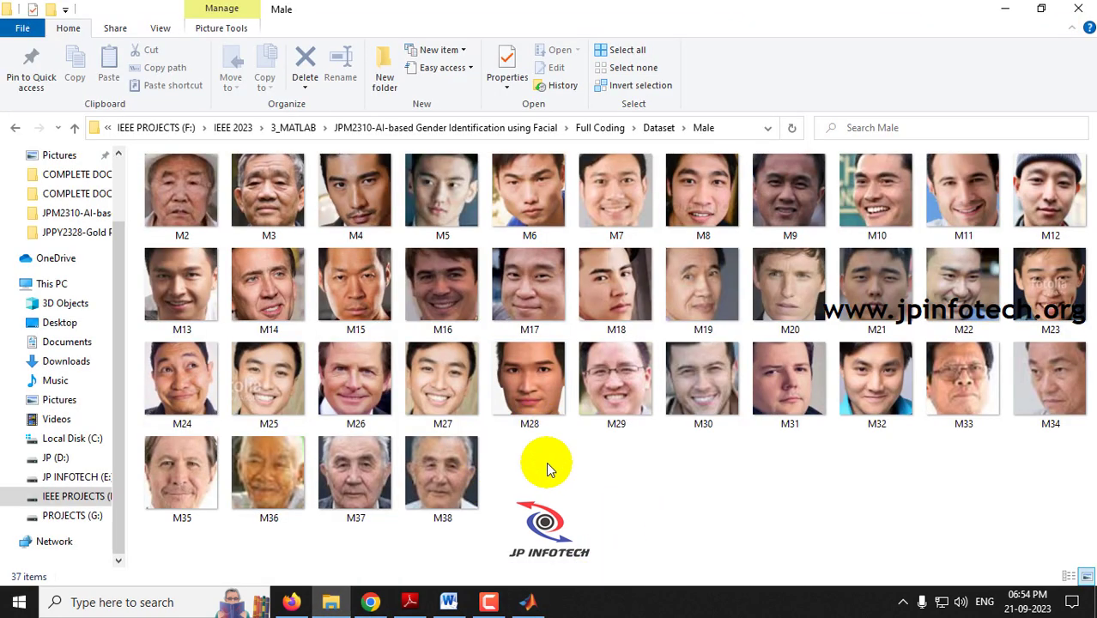
pyautogui.hotkey('ctrl', 'a')
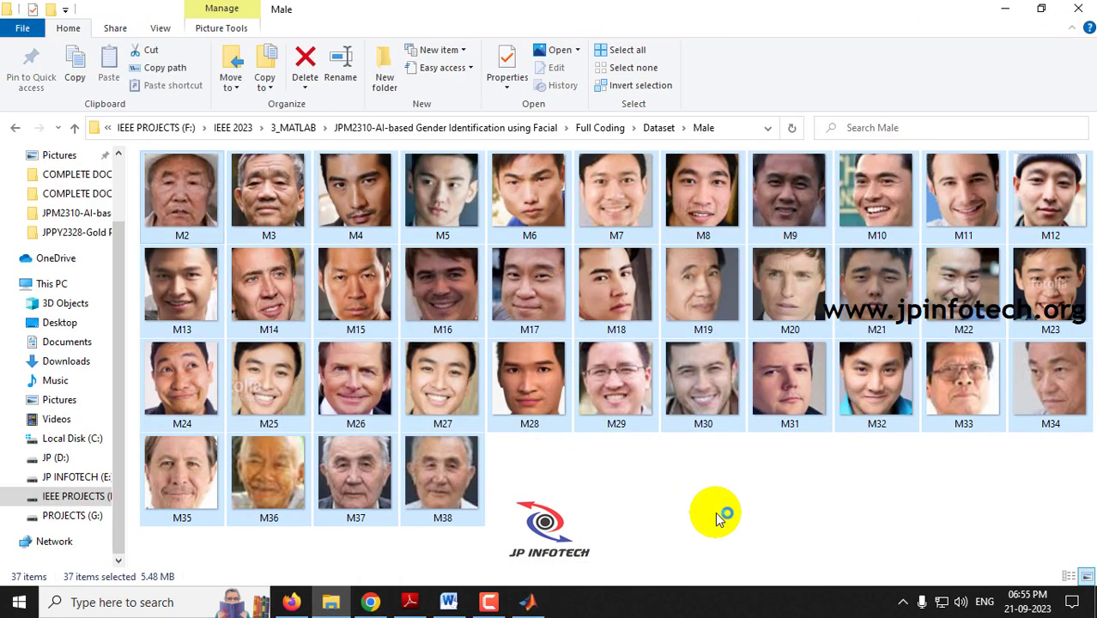
# Step: Open the Female folder and select all 43 female face images
pyautogui.click(15, 128)
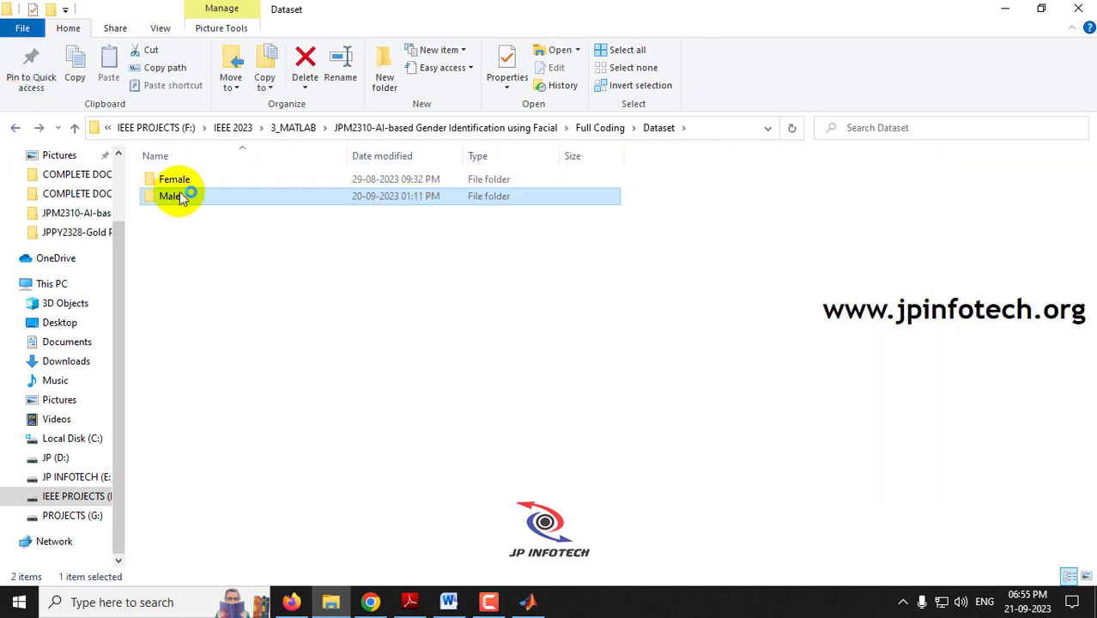
pyautogui.doubleClick(177, 179)
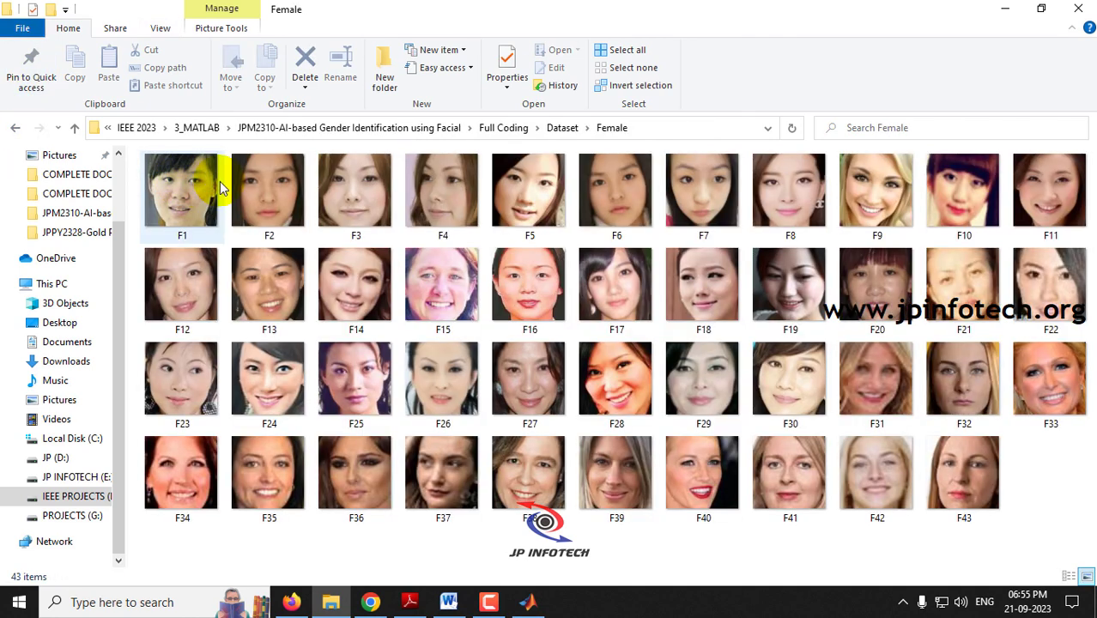
pyautogui.hotkey('ctrl', 'a')
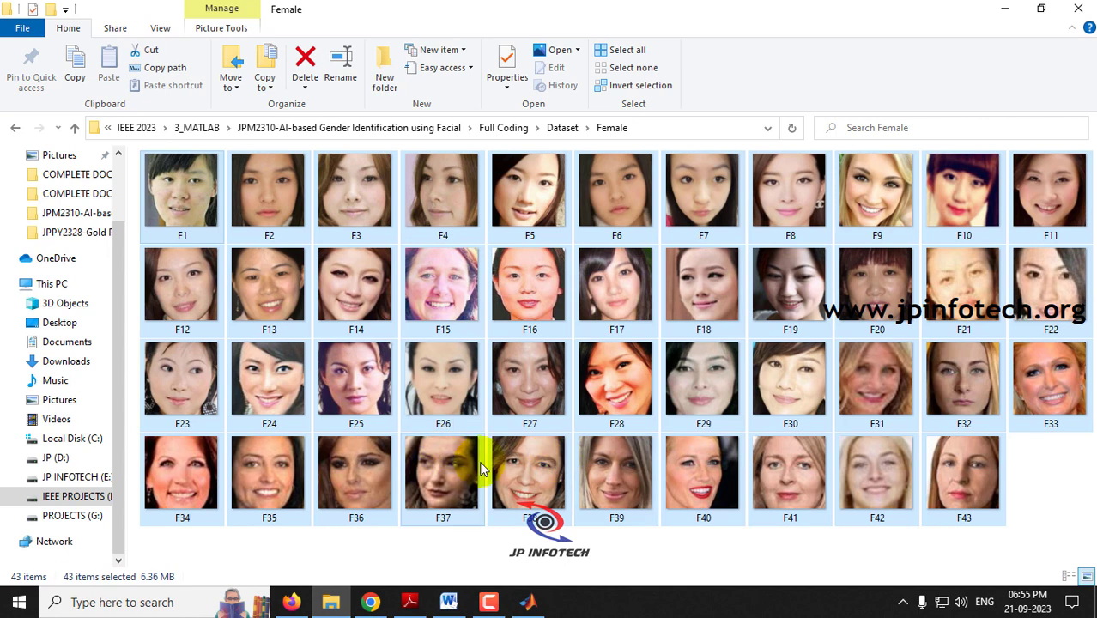
pyautogui.click(600, 543)
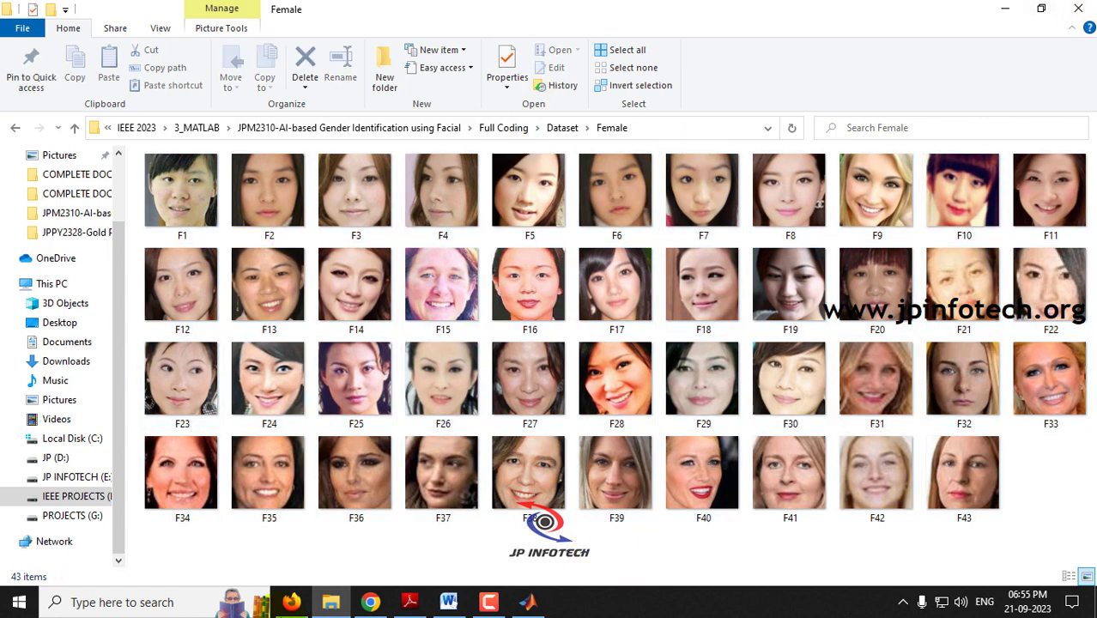
# Step: Return to the Full Coding folder and expose its full path in the address bar
pyautogui.click(503, 129)
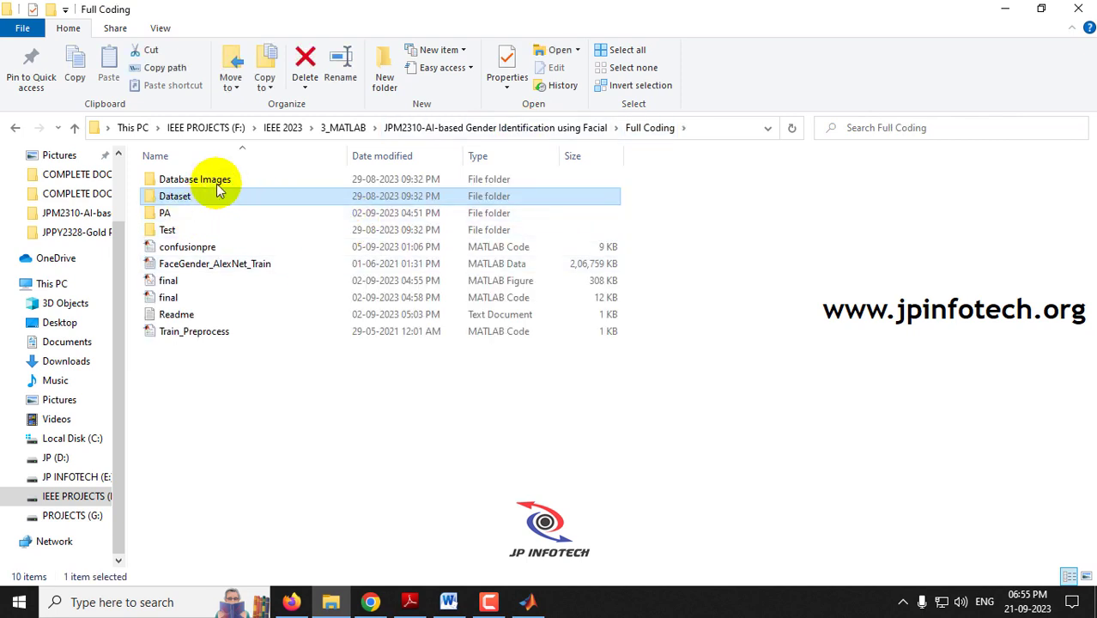
pyautogui.click(556, 129)
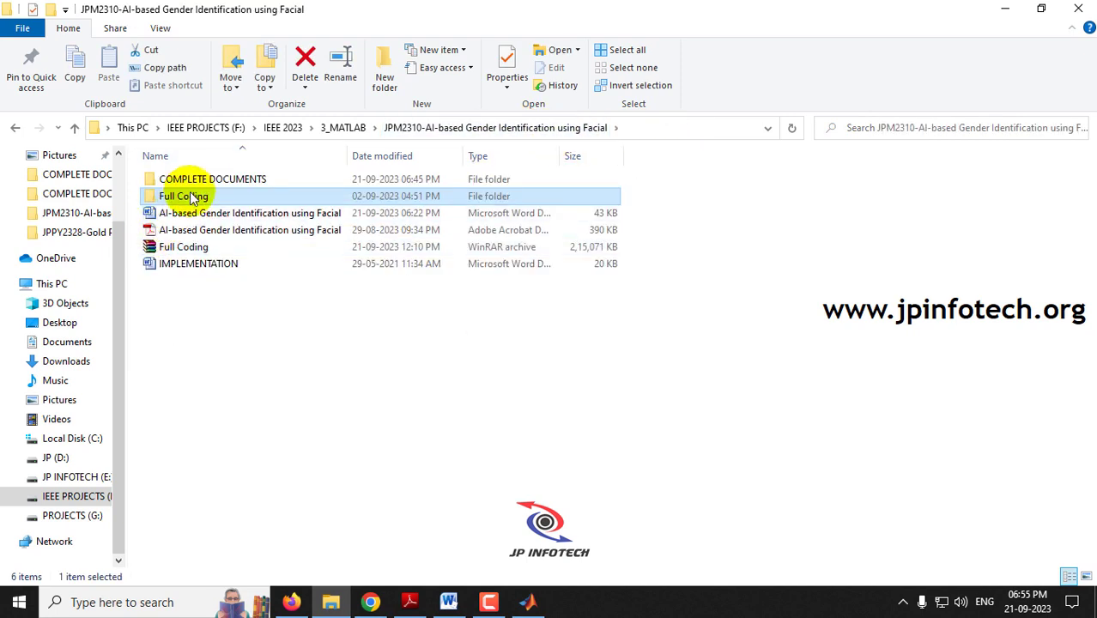
pyautogui.doubleClick(243, 196)
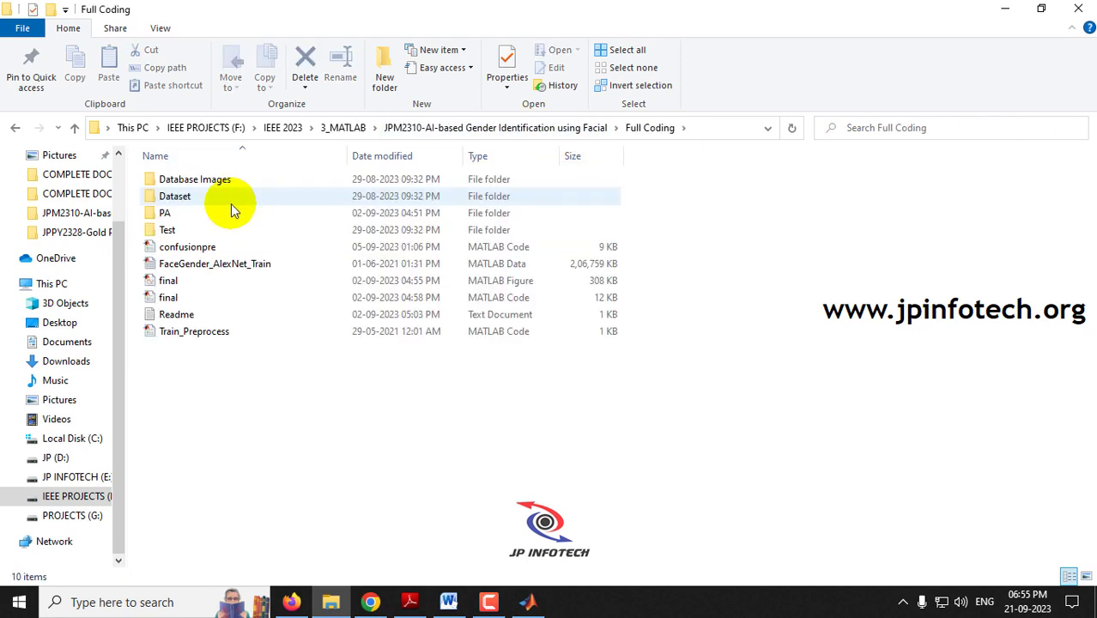
pyautogui.click(704, 129)
pyautogui.hotkey('ctrl', 'c')
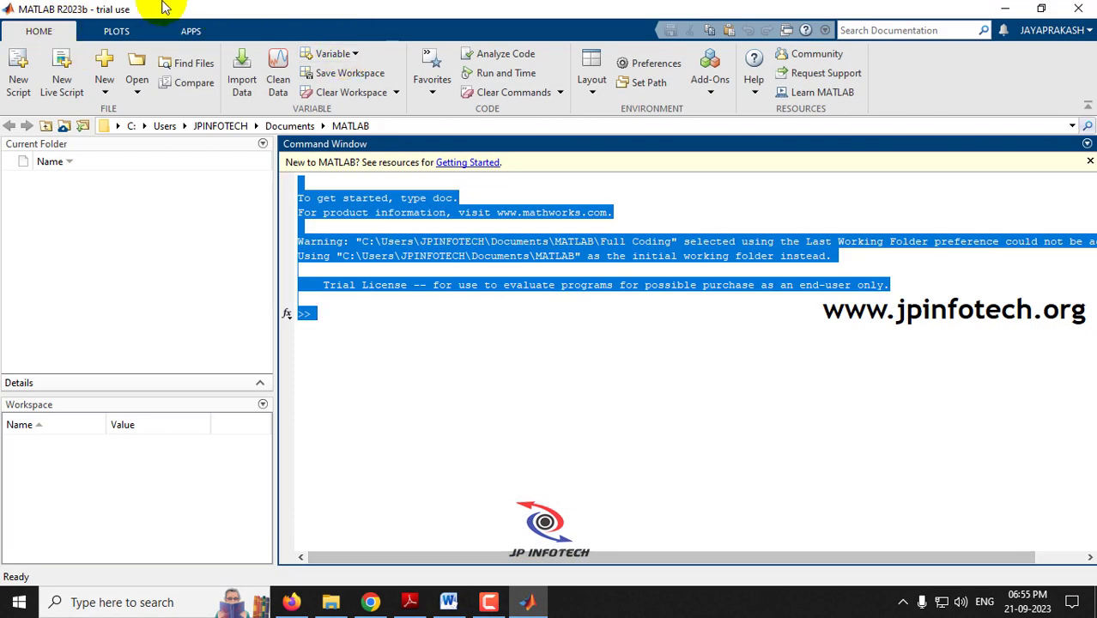
# Step: Paste the copied path to make Full Coding MATLAB's current folder
pyautogui.click(358, 215)
pyautogui.click(407, 126)
pyautogui.hotkey('ctrl', 'v')
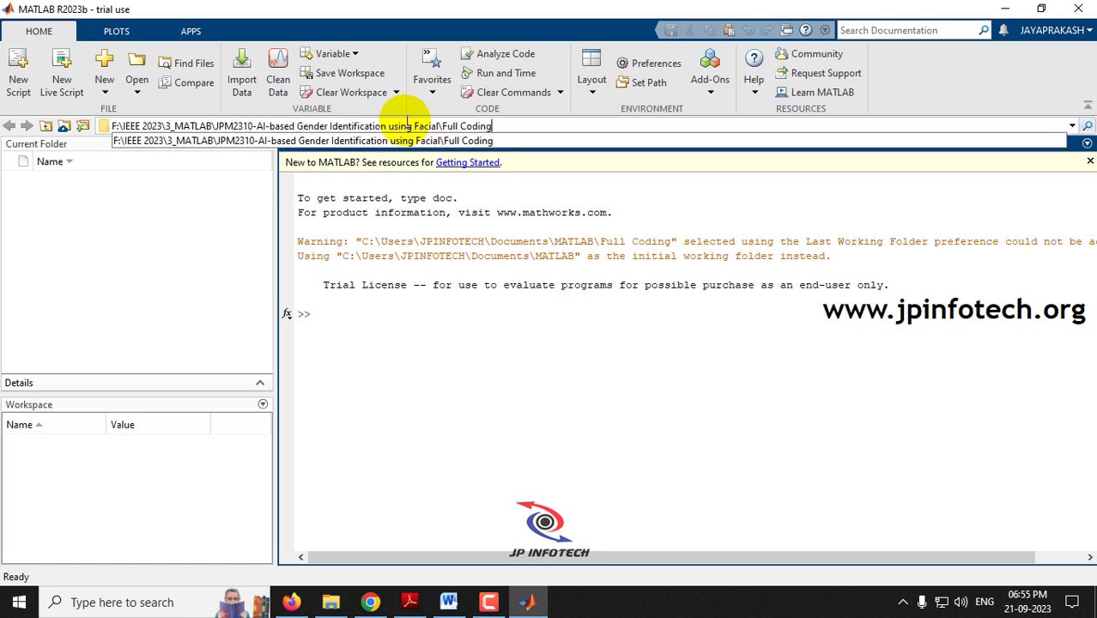
pyautogui.press('Return')
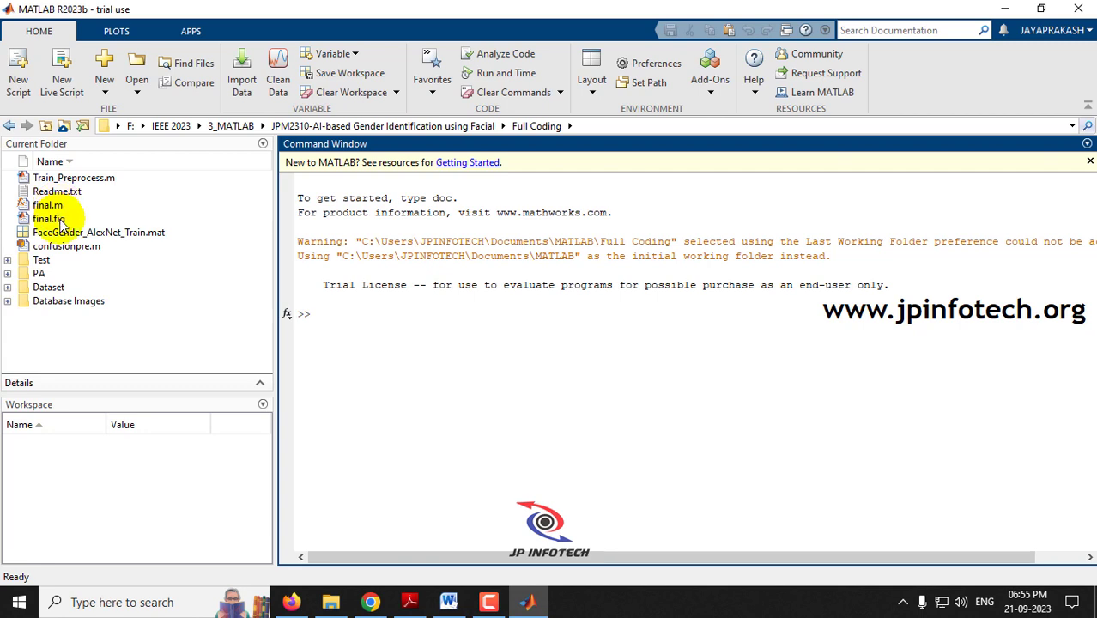
# Step: Run final.m to launch the gender identification GUI and select Training Process
pyautogui.click(53, 206)
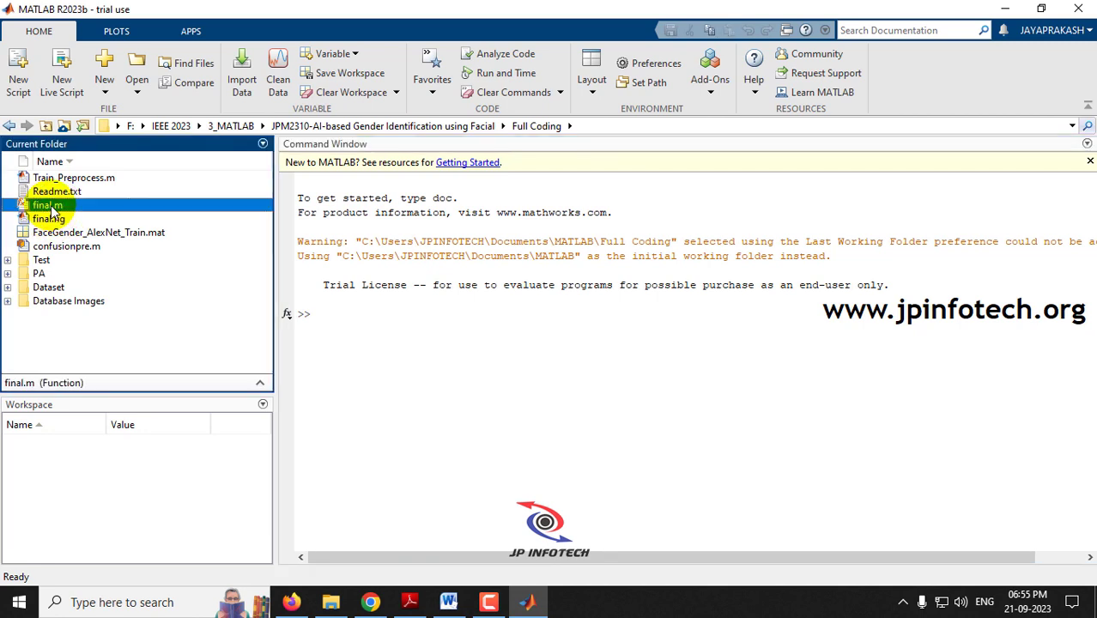
pyautogui.rightClick(53, 206)
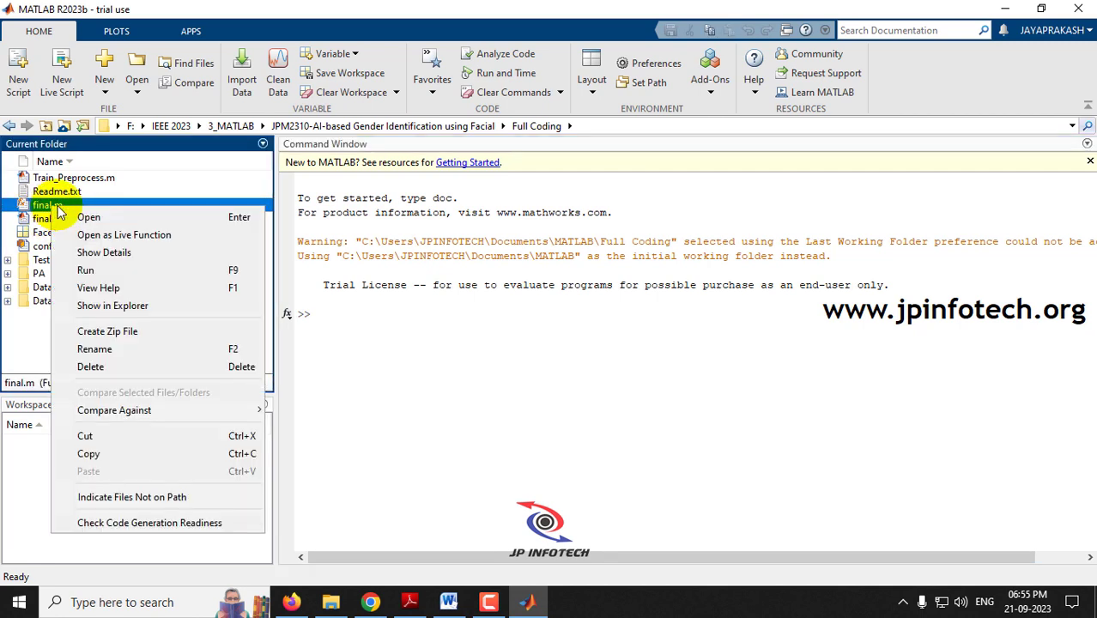
pyautogui.click(91, 265)
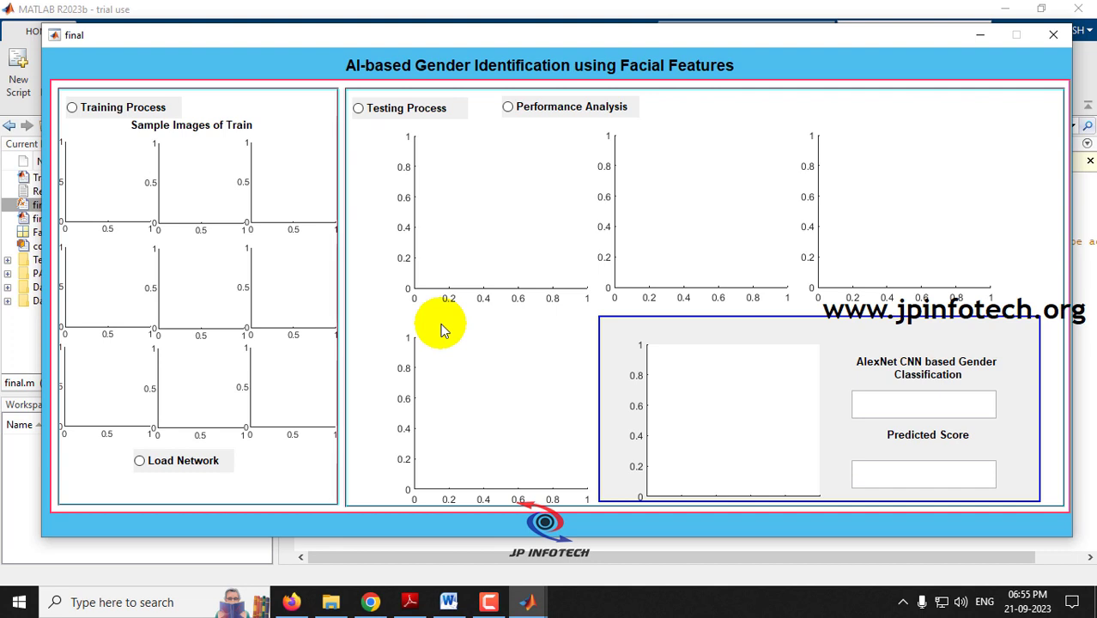
pyautogui.click(109, 120)
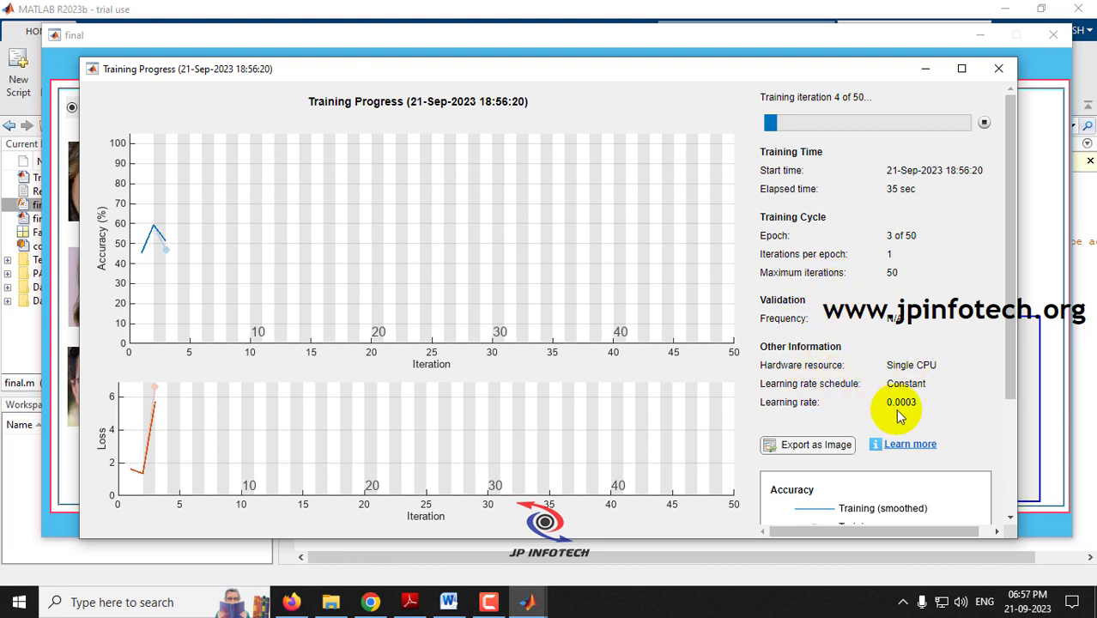
# Step: Scroll the Training Progress info panel down to the legend, then back to the top
pyautogui.scroll(-5, 972, 382)
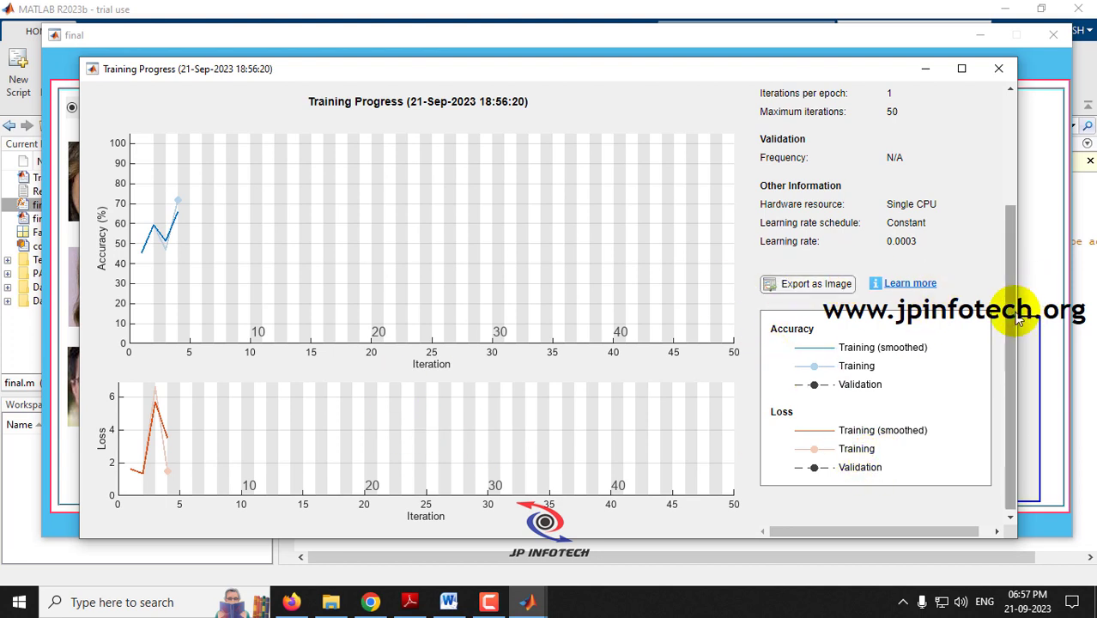
pyautogui.moveTo(1011, 311); pyautogui.dragTo(1028, 198)
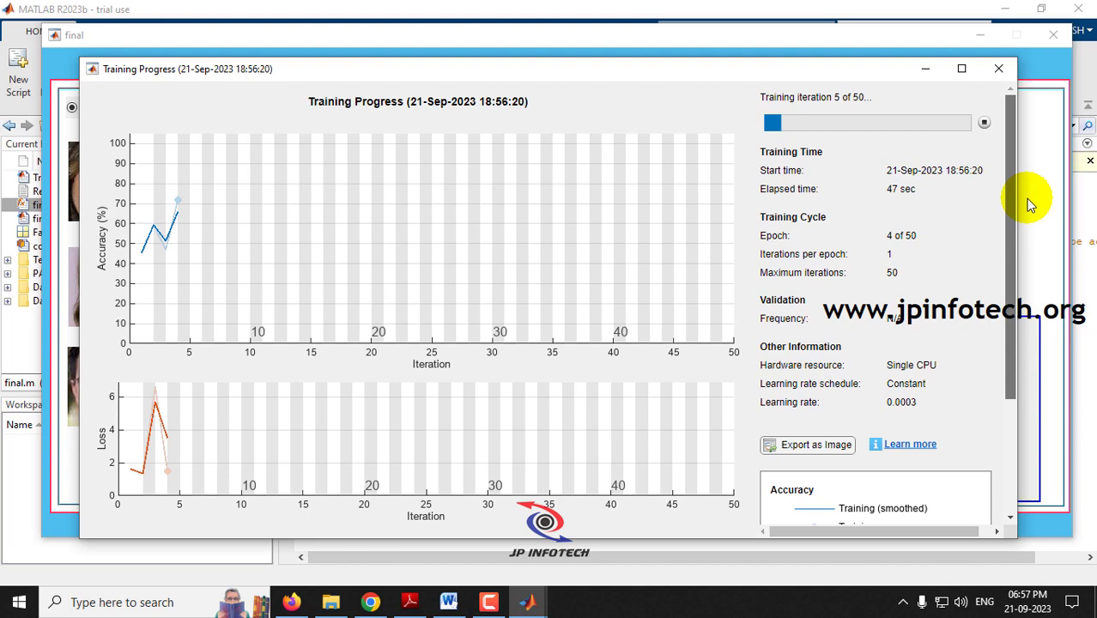